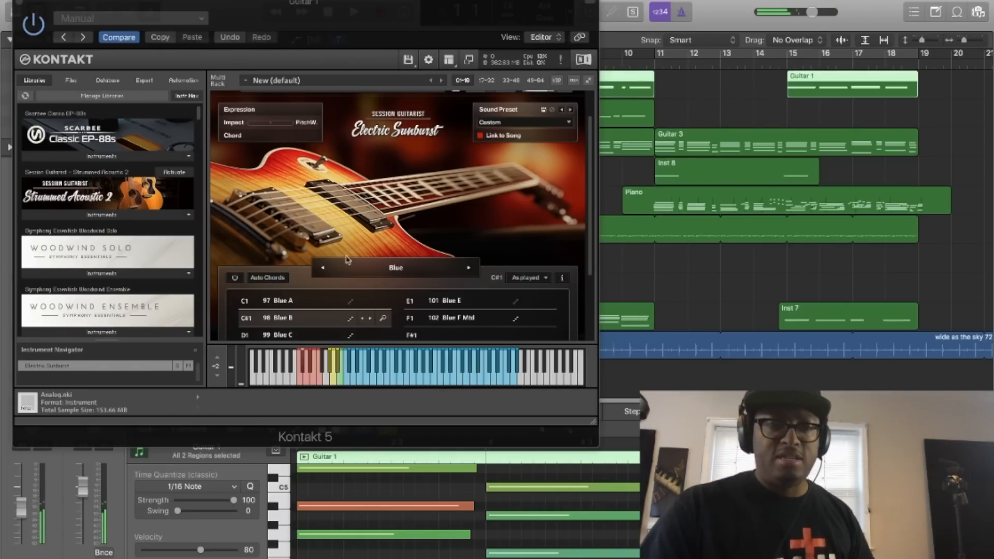
- Examine the Blue patterns of the Electric Sunburst instrument on the Guitar 1 track, and close its plug-in window
{"action": "scroll", "coordinate": [348, 307], "scroll_direction": "down", "scroll_amount": 3}
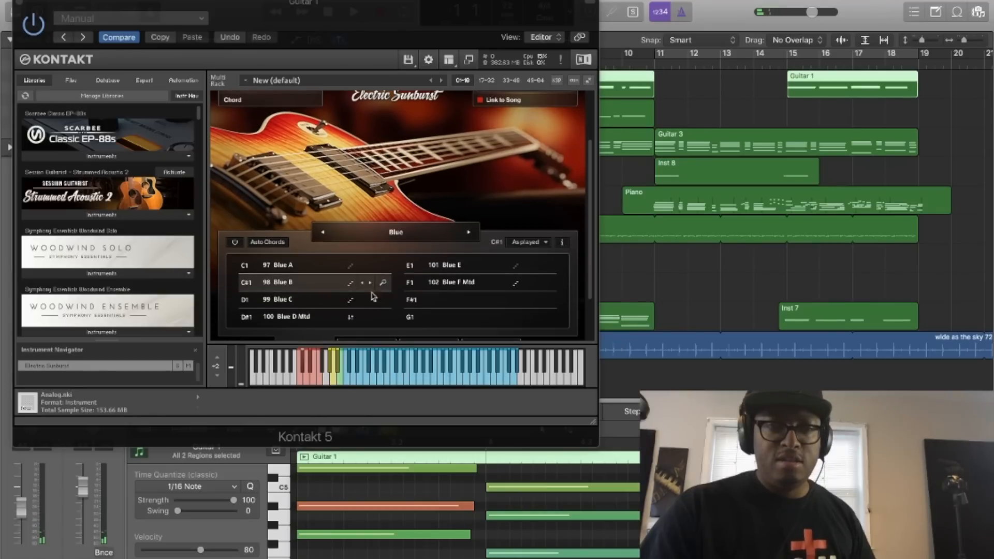
{"action": "scroll", "coordinate": [295, 313], "scroll_direction": "up", "scroll_amount": 3}
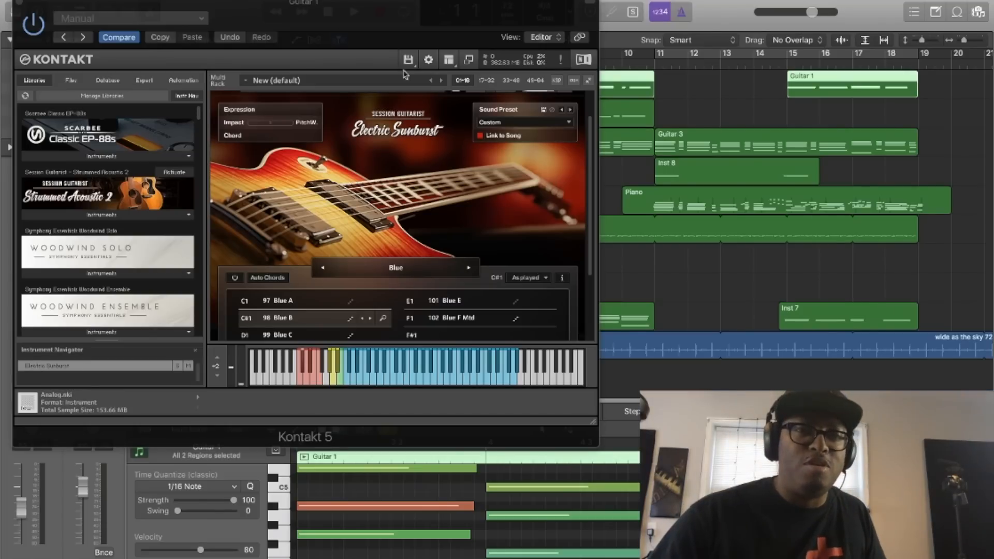
{"action": "left_click_drag", "start_coordinate": [368, 9], "coordinate": [487, 62]}
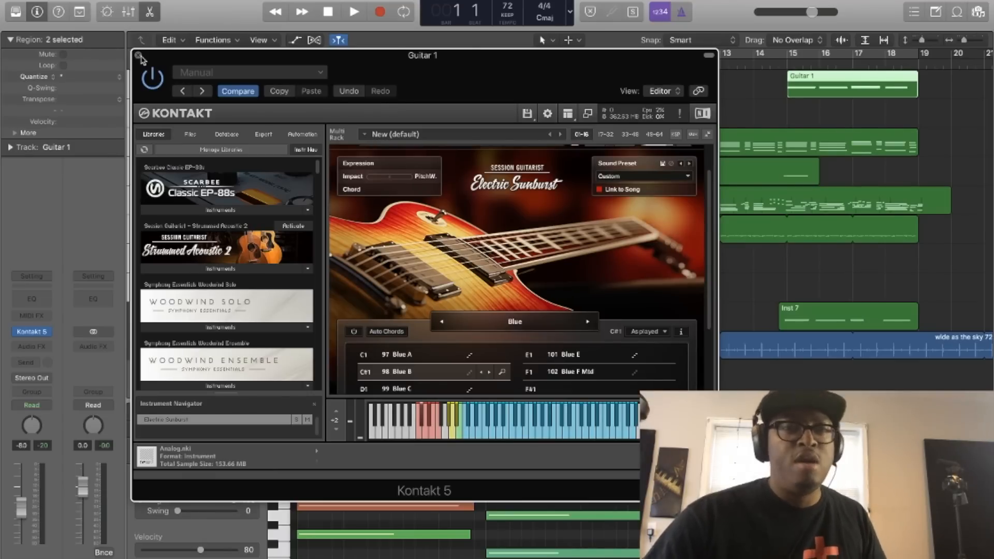
{"action": "left_click", "coordinate": [139, 55]}
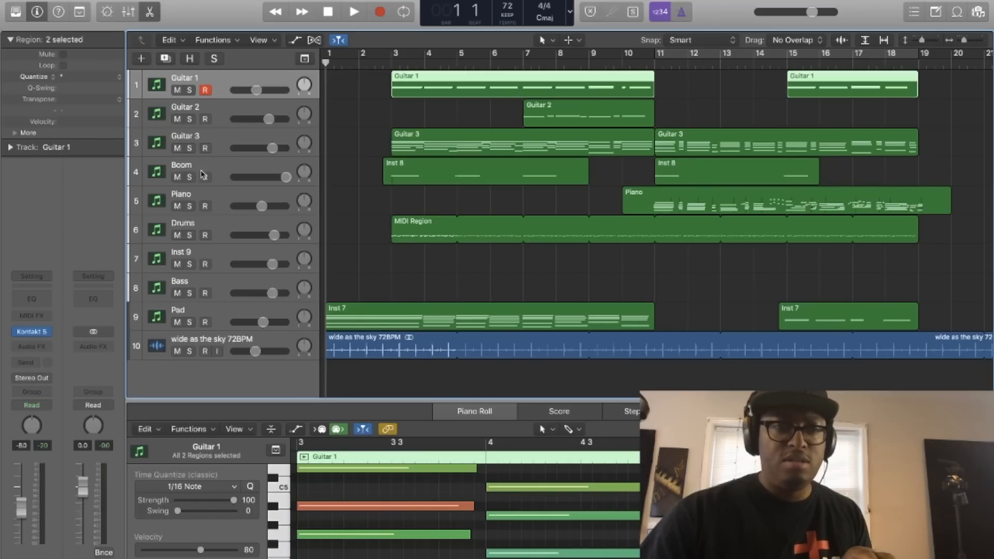
- View the Kontakt instrument loaded on the Boom track and close its window
{"action": "left_click", "coordinate": [235, 165]}
{"action": "mouse_move", "coordinate": [33, 334]}
{"action": "left_click", "coordinate": [33, 335]}
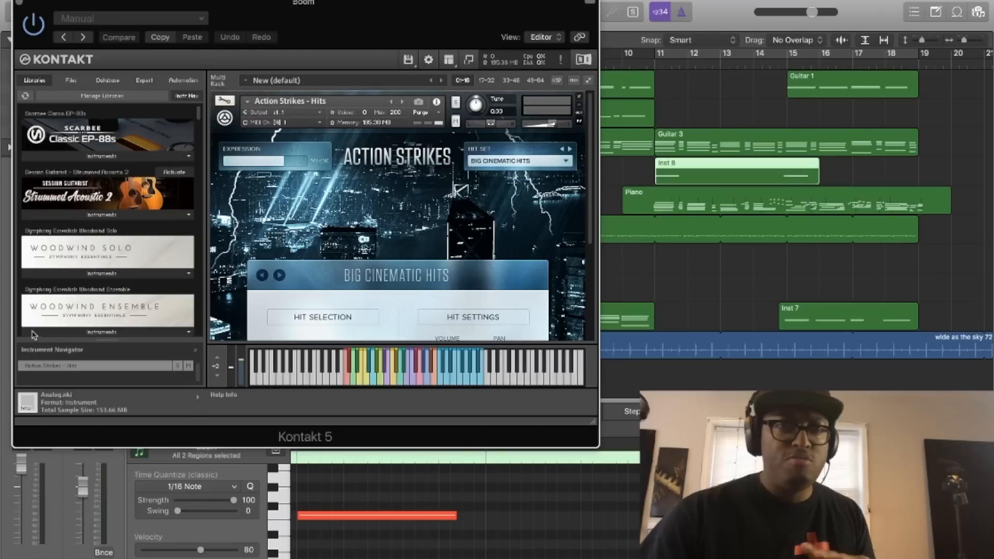
{"action": "left_click", "coordinate": [18, 8]}
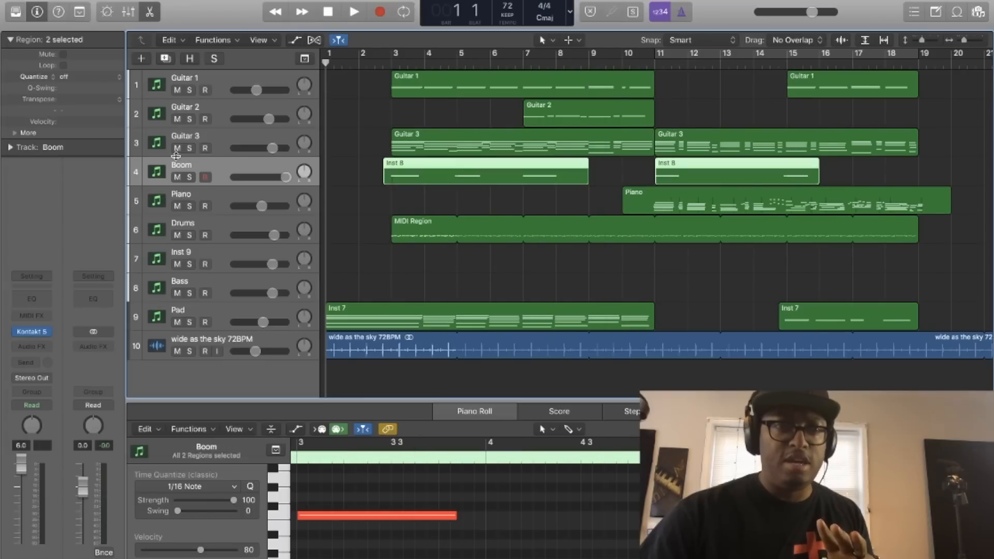
- View the Omnisphere instrument loaded on the Piano track and close its window
{"action": "left_click", "coordinate": [212, 193]}
{"action": "mouse_move", "coordinate": [33, 334]}
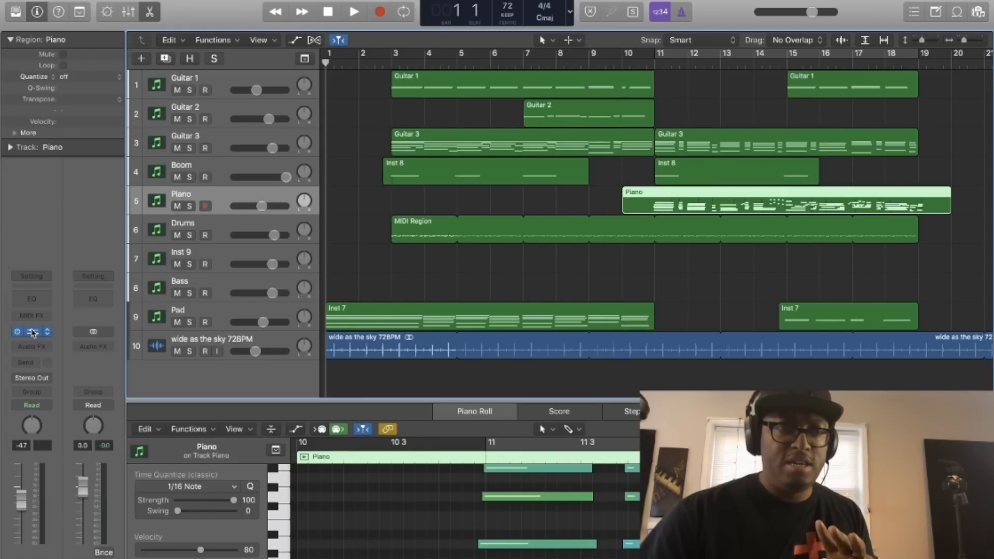
{"action": "left_click", "coordinate": [32, 331]}
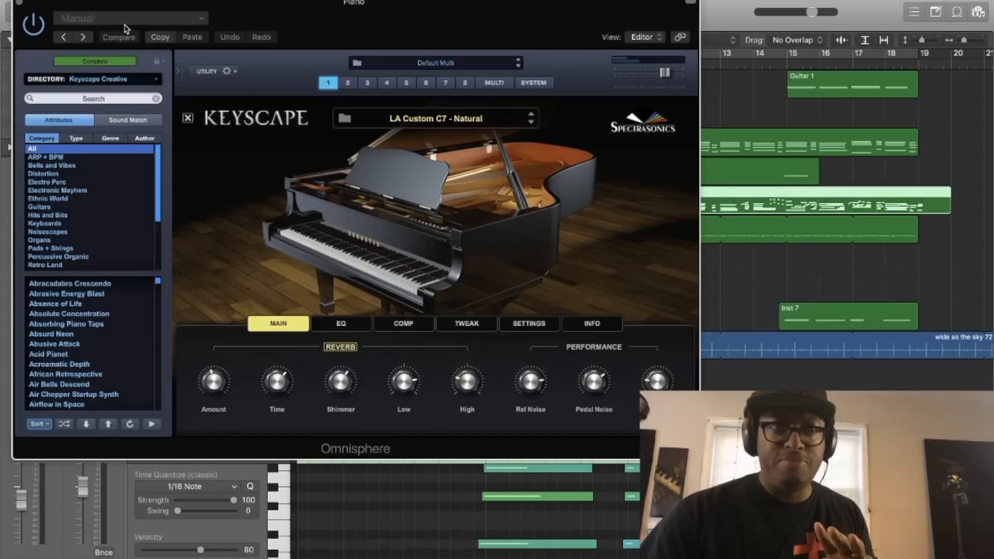
{"action": "left_click", "coordinate": [20, 2]}
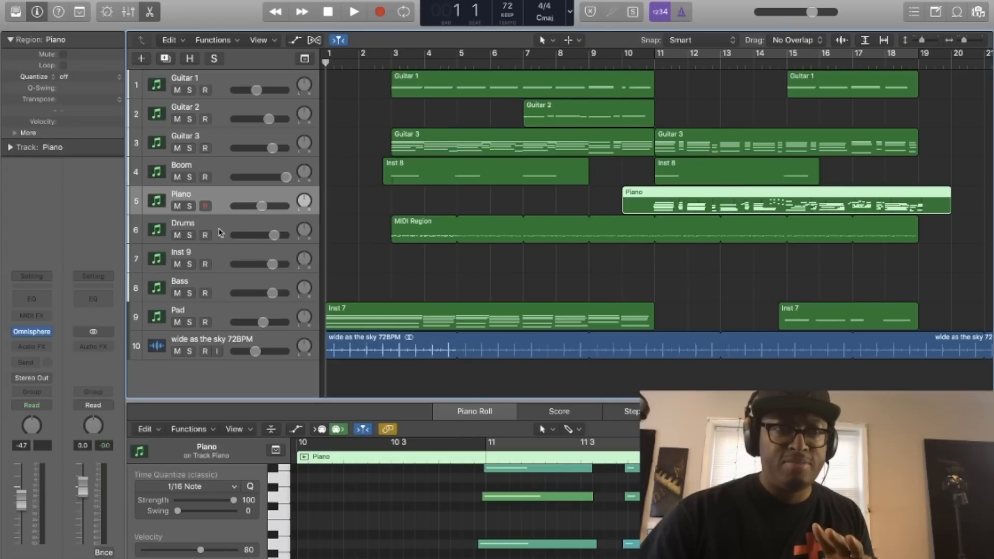
- View the Kontakt drum instrument loaded on the Drums track and close its window
{"action": "left_click", "coordinate": [232, 226]}
{"action": "mouse_move", "coordinate": [33, 333]}
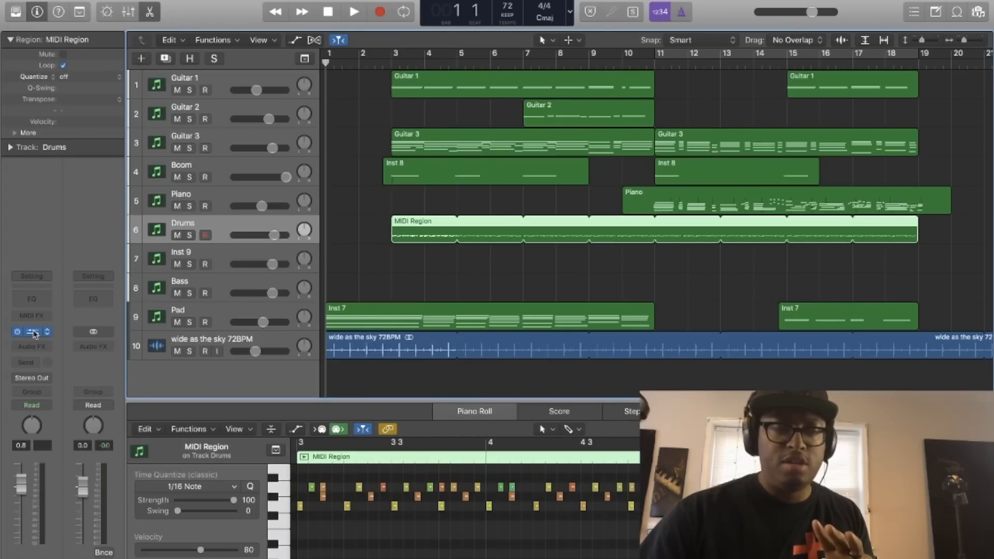
{"action": "left_click", "coordinate": [32, 332]}
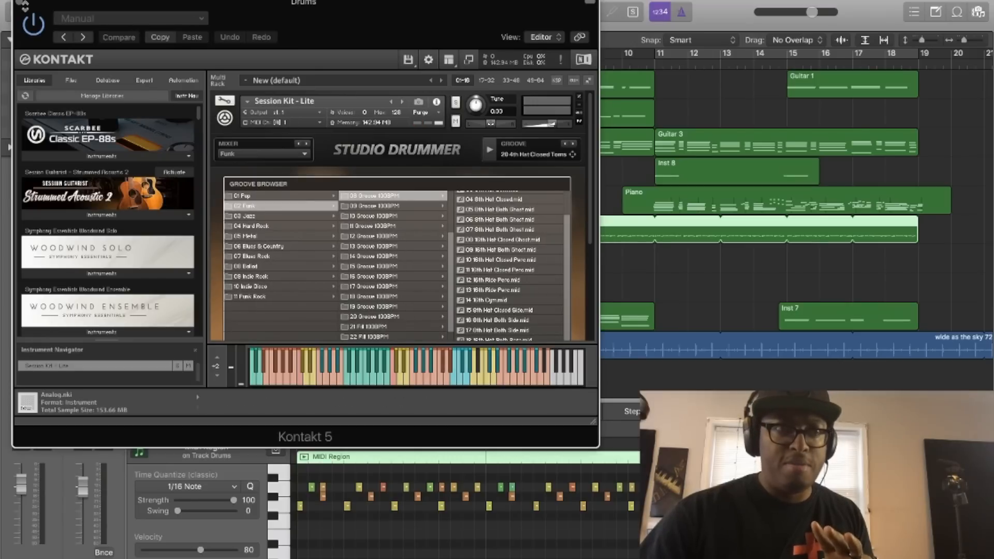
{"action": "left_click", "coordinate": [23, 4]}
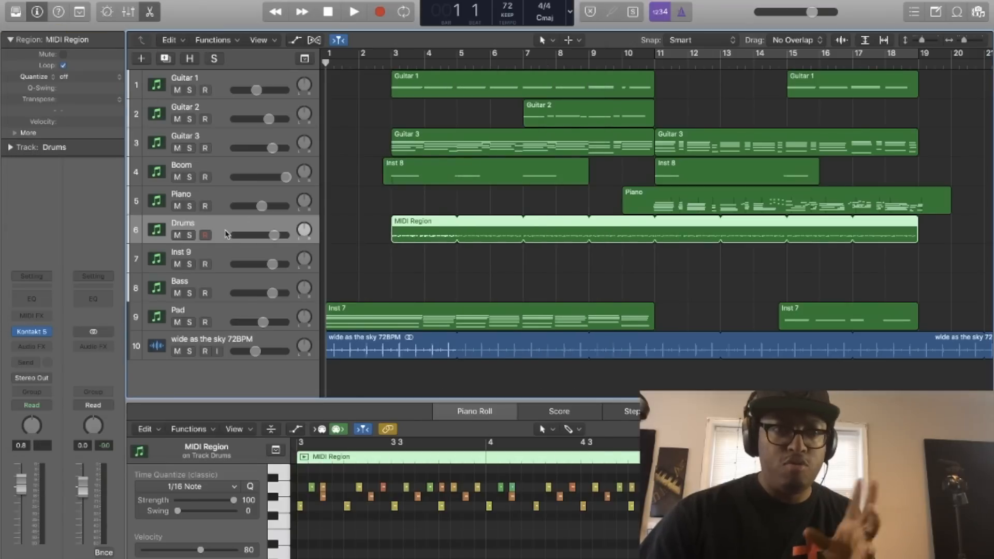
- View the Omnisphere patch loaded on the Pad track and close its window
{"action": "left_click", "coordinate": [217, 309]}
{"action": "left_click", "coordinate": [41, 332]}
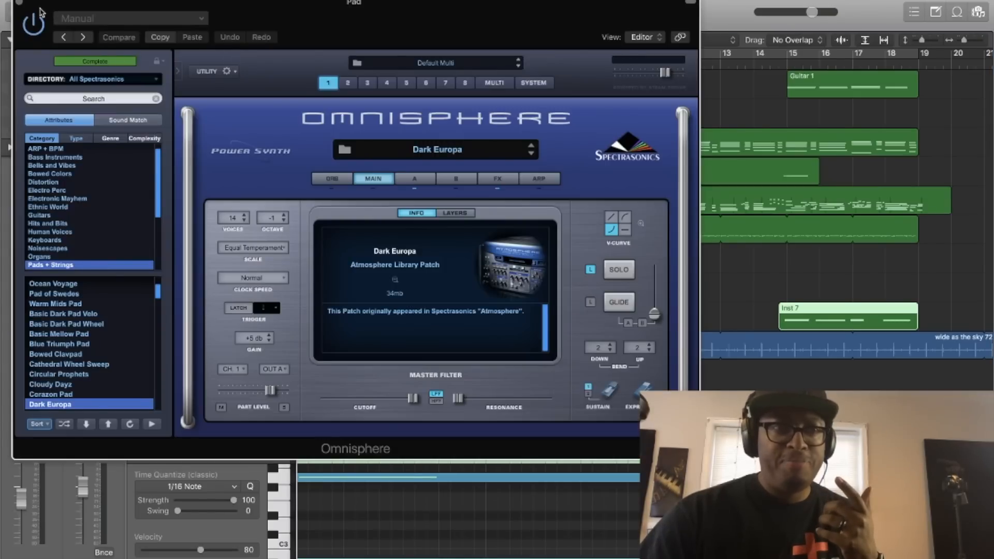
{"action": "left_click", "coordinate": [18, 4]}
- Select the "wide as the sky 72BPM" audio track, play the arrangement from bar 1 to bar 19, and stop playback
{"action": "left_click", "coordinate": [237, 340]}
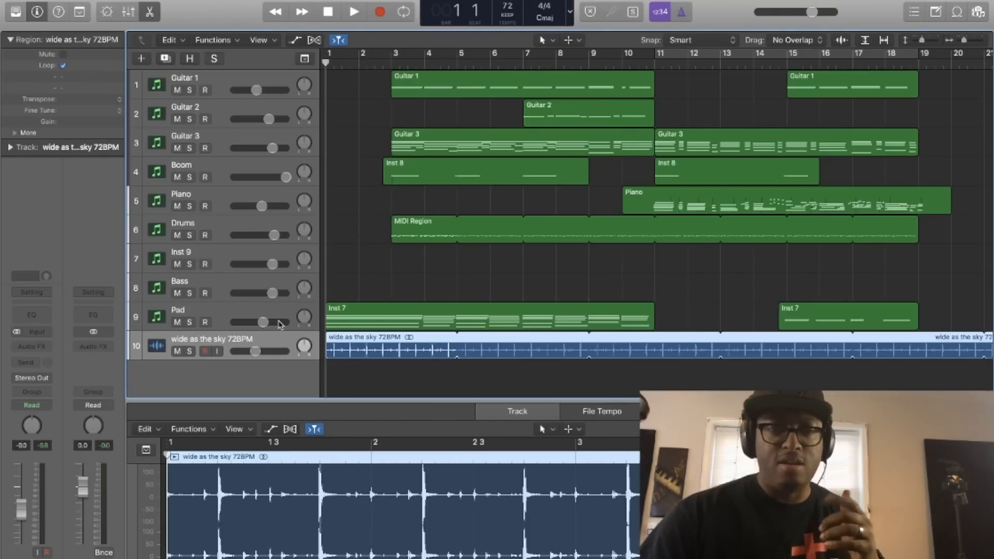
{"action": "key", "text": "space"}
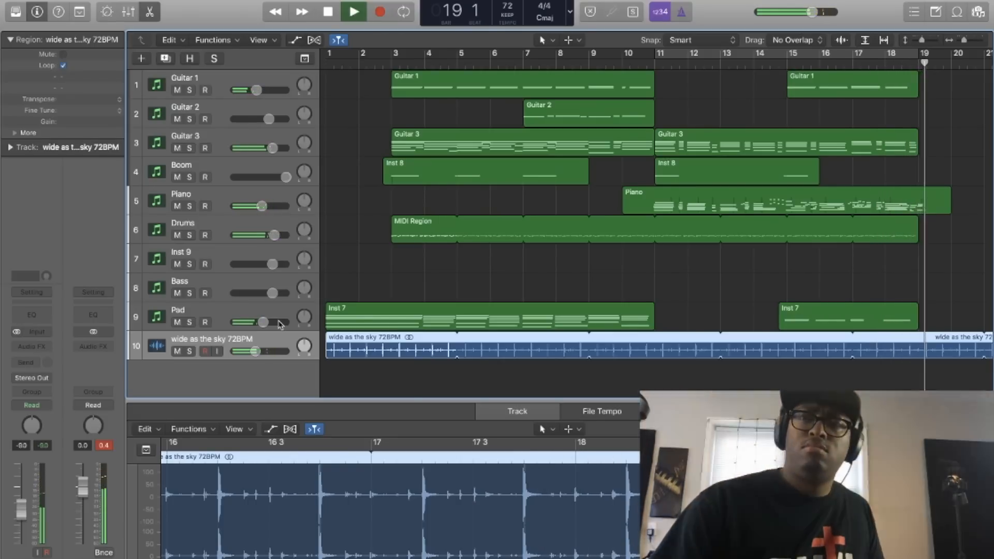
{"action": "key", "text": "space"}
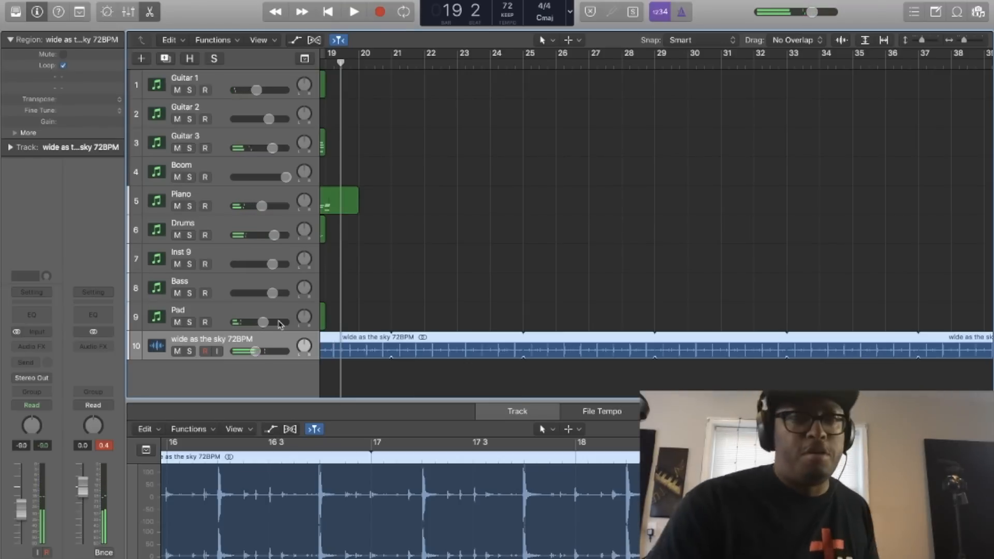
{"action": "scroll", "coordinate": [470, 283], "scroll_direction": "left", "scroll_amount": 15}
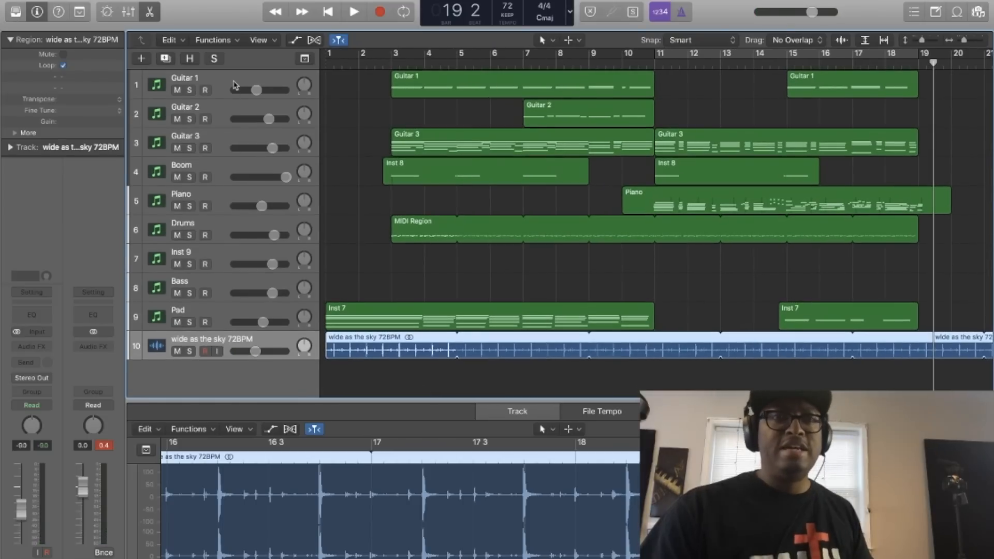
- Open the Kontakt instrument of the Guitar 1 track and move its window clear of the track headers
{"action": "left_click", "coordinate": [233, 82]}
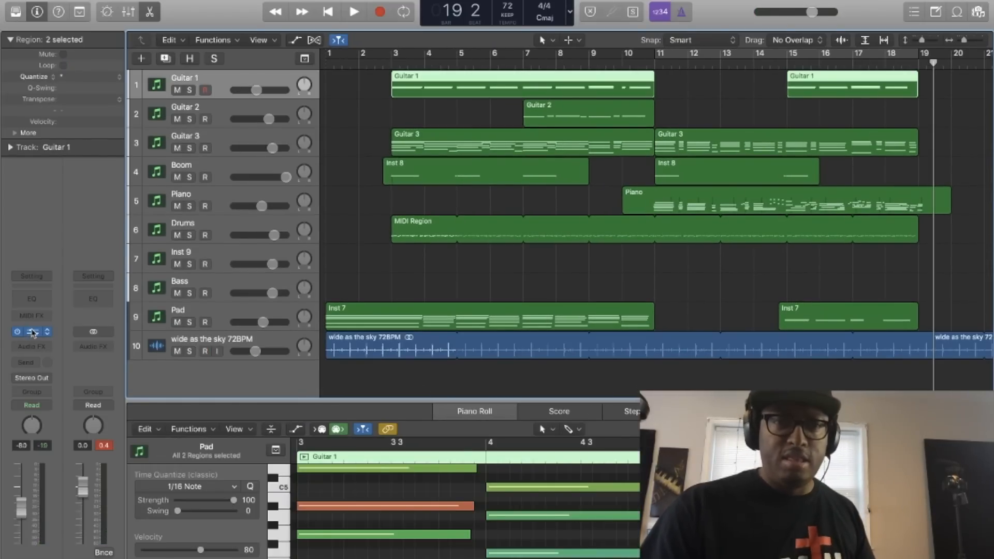
{"action": "left_click", "coordinate": [32, 332]}
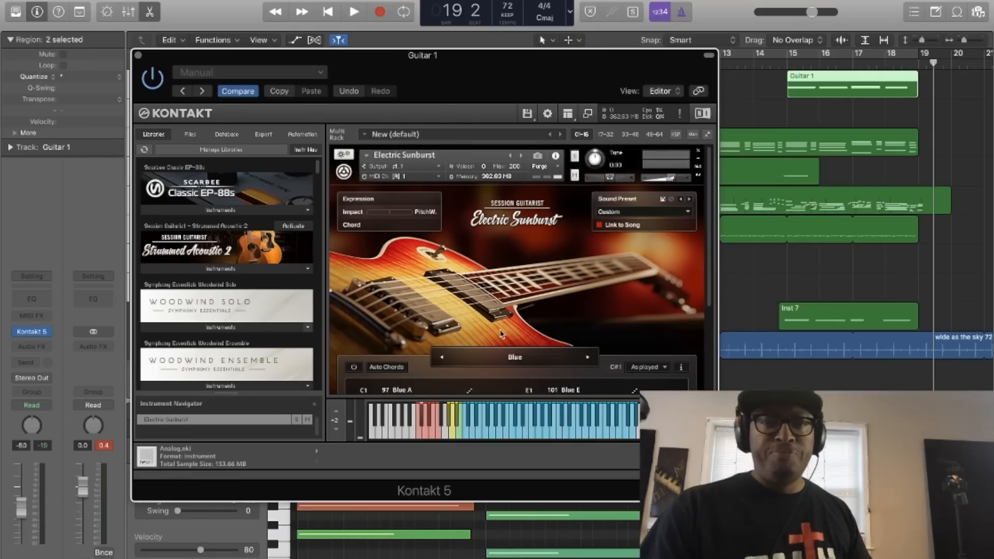
{"action": "left_click_drag", "start_coordinate": [407, 61], "coordinate": [631, 46]}
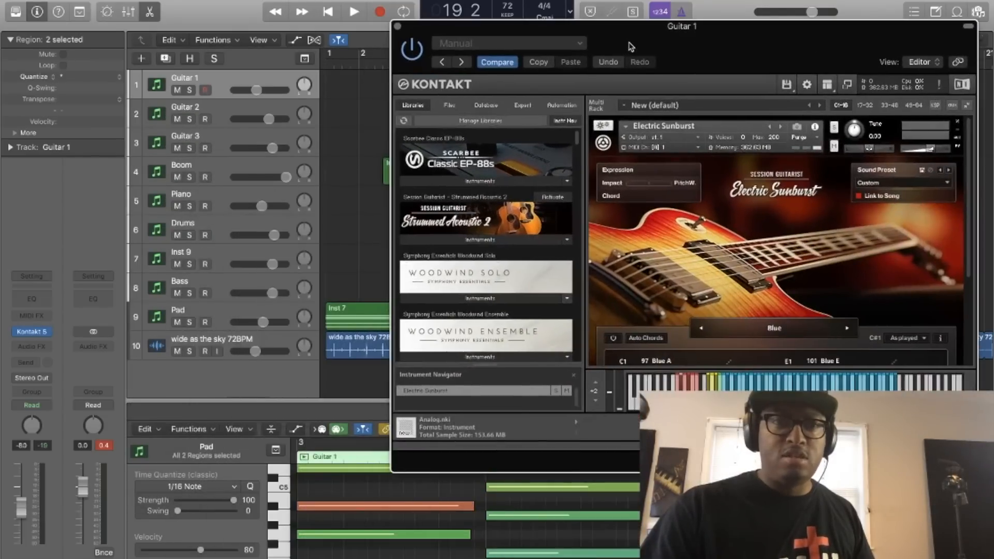
- Open the Kontakt instrument of the Guitar 3 track and place its window over the Guitar 1 instrument window
{"action": "left_click", "coordinate": [231, 145]}
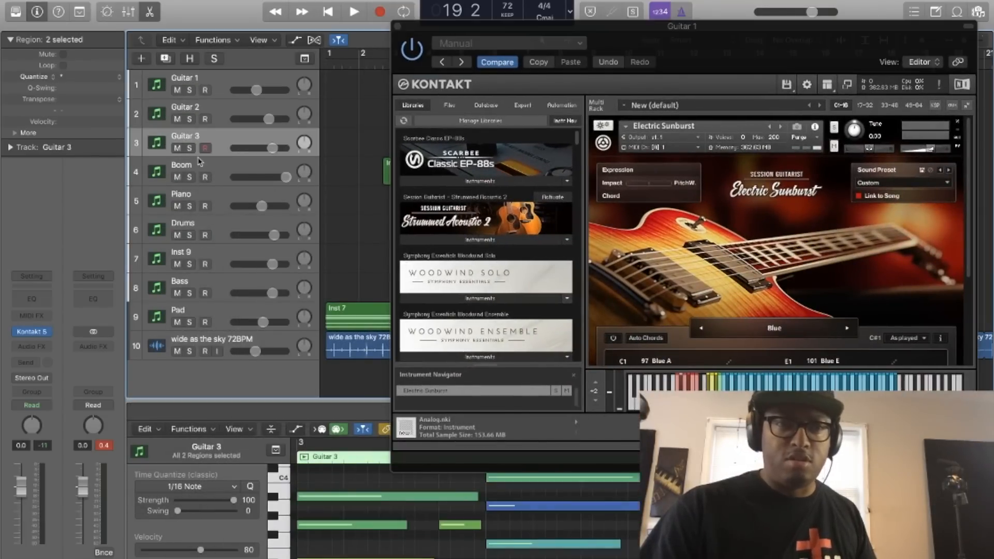
{"action": "left_click", "coordinate": [31, 332]}
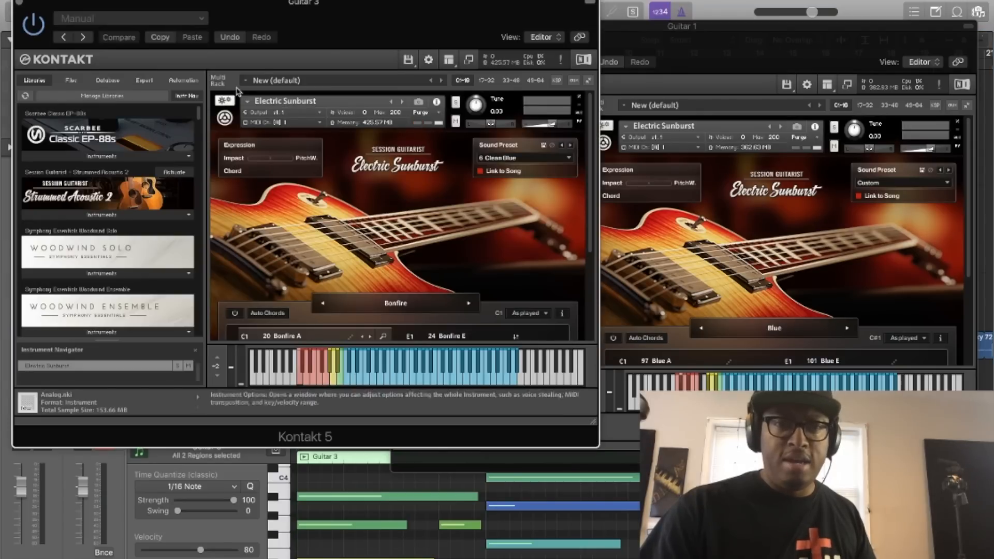
{"action": "left_click_drag", "start_coordinate": [323, 18], "coordinate": [709, 39]}
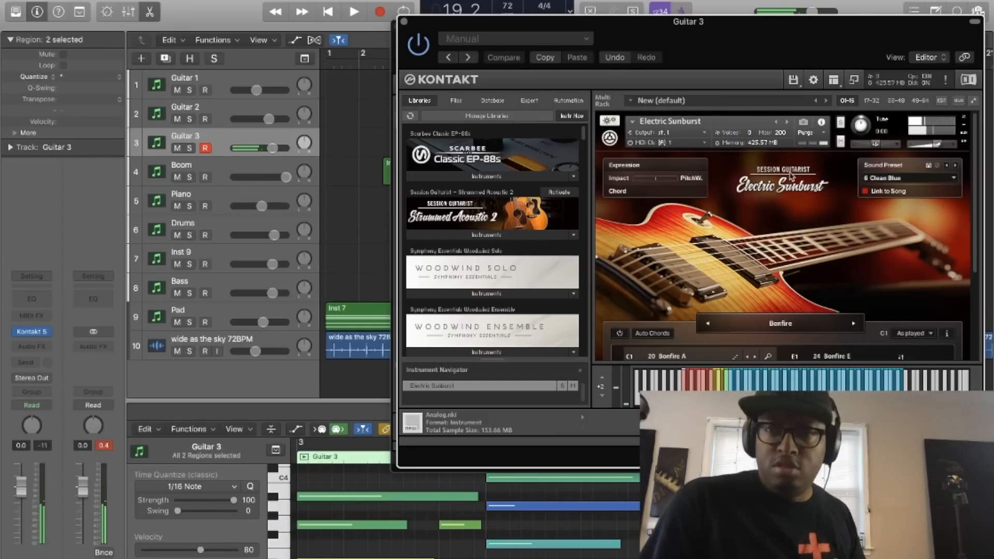
- Examine the Bonfire pattern list in the Guitar 3 instrument
{"action": "scroll", "coordinate": [791, 176], "scroll_direction": "down", "scroll_amount": 3}
{"action": "scroll", "coordinate": [790, 176], "scroll_direction": "down", "scroll_amount": 3}
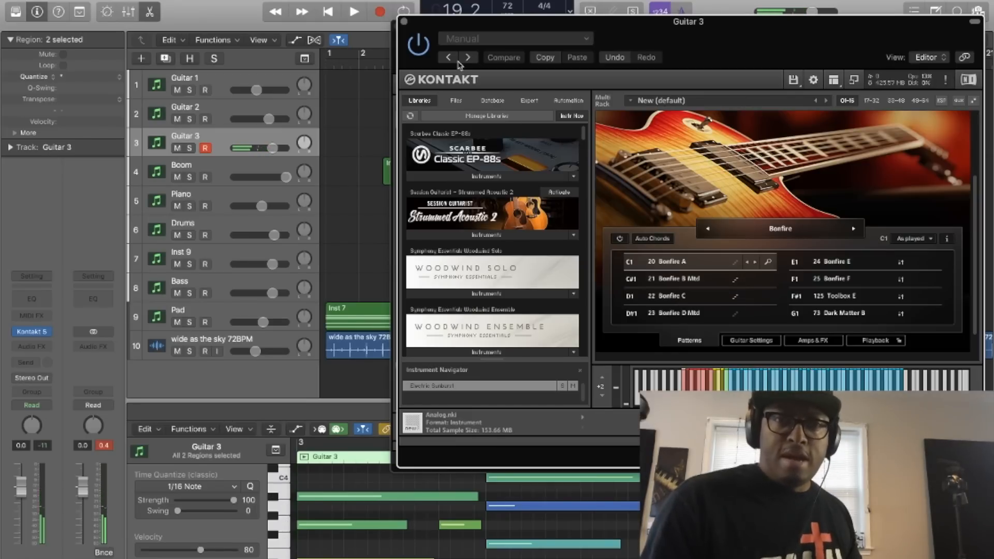
{"action": "scroll", "coordinate": [741, 252], "scroll_direction": "down", "scroll_amount": 2}
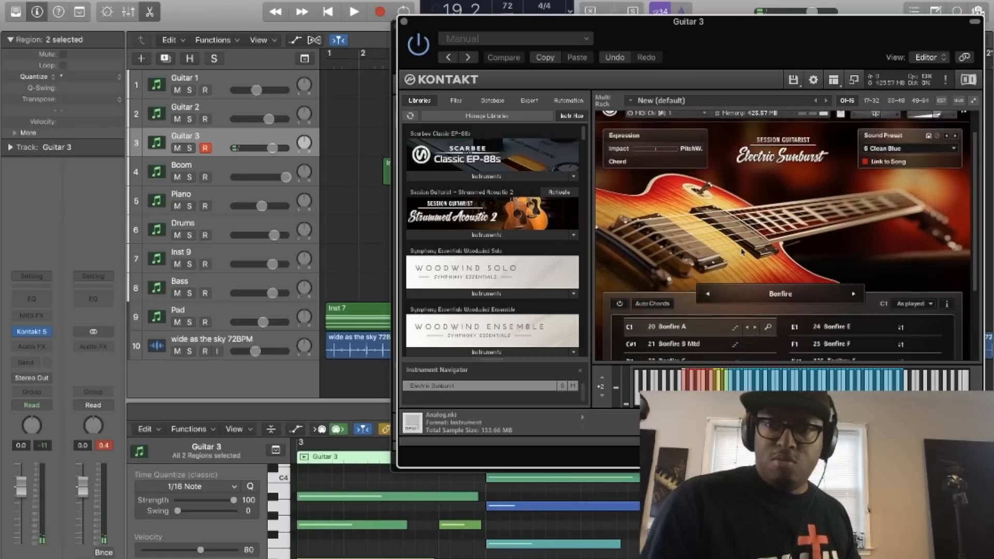
- View the Guitar Settings page of Electric Sunburst, followed by its Amps & FX page
{"action": "left_click", "coordinate": [753, 305]}
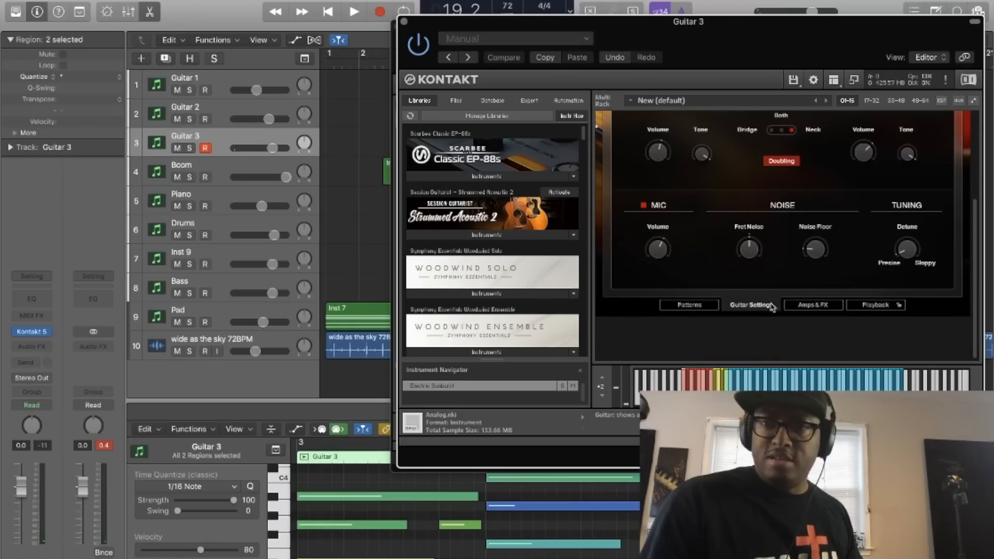
{"action": "left_click", "coordinate": [800, 309]}
{"action": "scroll", "coordinate": [740, 295], "scroll_direction": "up", "scroll_amount": 3}
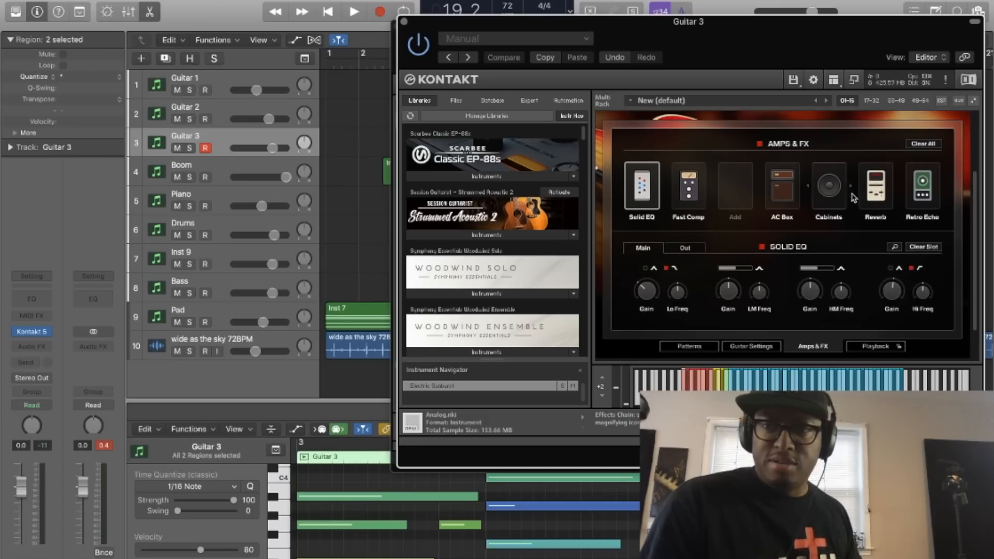
- Open the Amps & FX browser for the empty effect slot, look through the available effects, and close it without adding one
{"action": "left_click", "coordinate": [736, 219]}
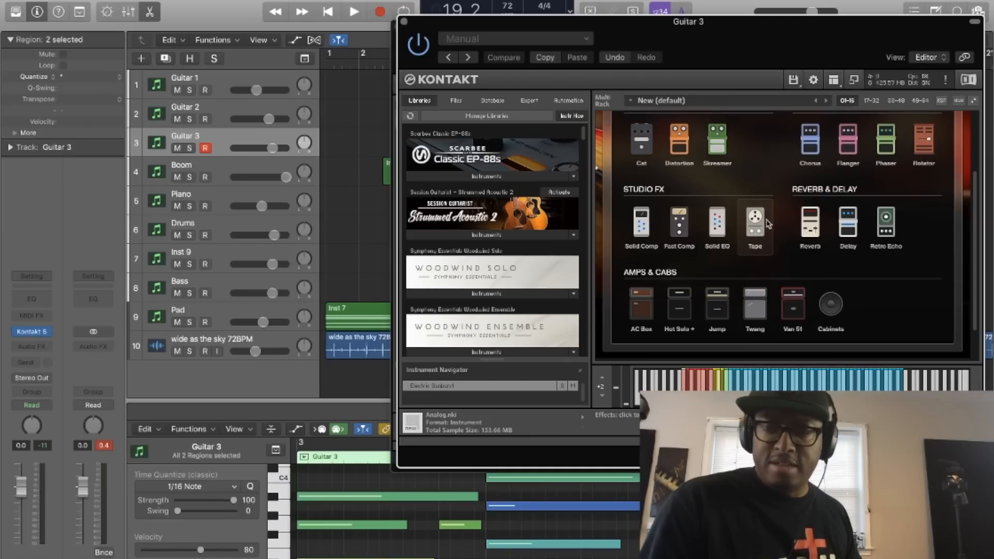
{"action": "scroll", "coordinate": [730, 245], "scroll_direction": "up", "scroll_amount": 1}
{"action": "scroll", "coordinate": [730, 245], "scroll_direction": "up", "scroll_amount": 1}
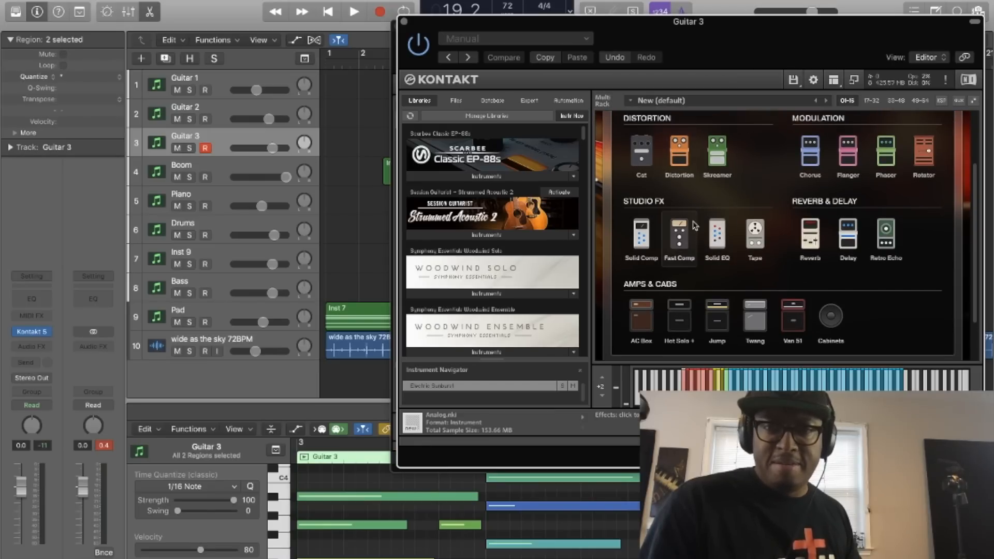
{"action": "scroll", "coordinate": [695, 225], "scroll_direction": "up", "scroll_amount": 5}
{"action": "scroll", "coordinate": [695, 225], "scroll_direction": "down", "scroll_amount": 2}
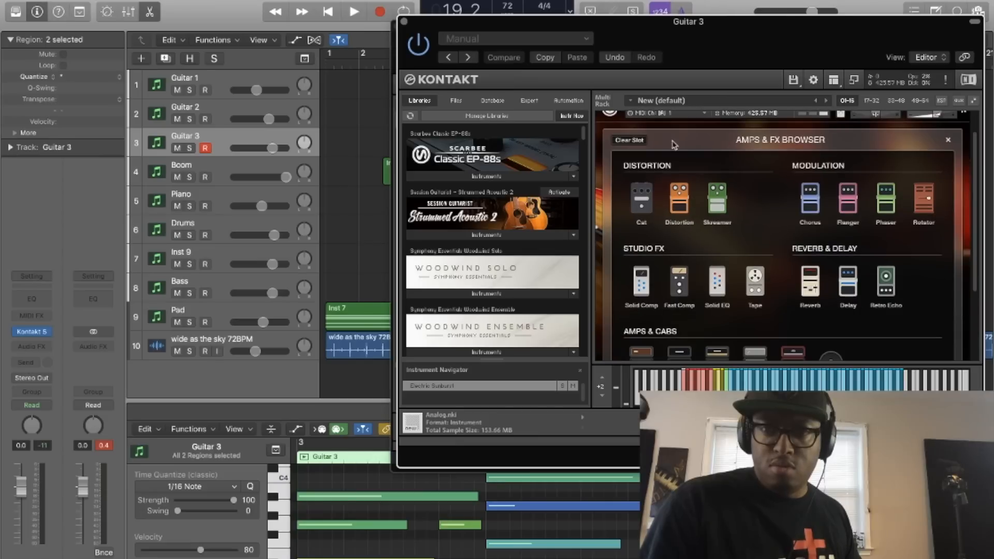
{"action": "left_click", "coordinate": [950, 140]}
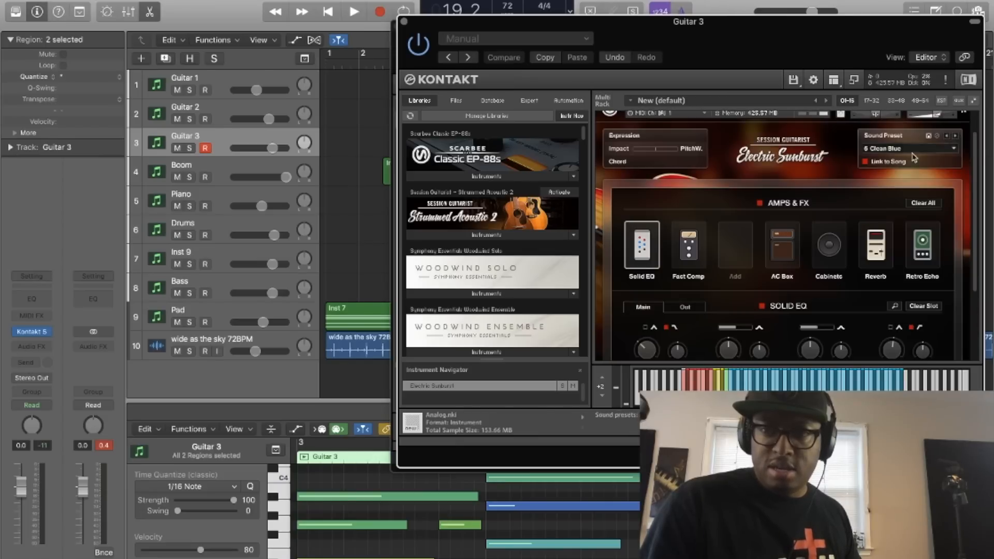
- Show the AC Box amp's settings in the effects chain and return to the Bonfire patterns
{"action": "scroll", "coordinate": [813, 232], "scroll_direction": "down", "scroll_amount": 2}
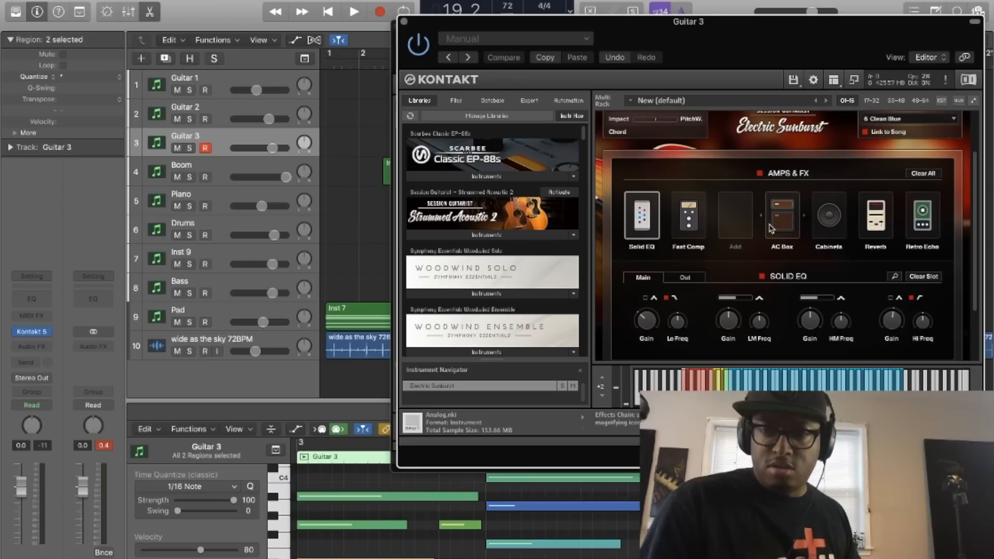
{"action": "mouse_move", "coordinate": [782, 216]}
{"action": "left_mouse_down"}
{"action": "mouse_move", "coordinate": [684, 226]}
{"action": "mouse_move", "coordinate": [800, 217]}
{"action": "mouse_move", "coordinate": [779, 217]}
{"action": "left_mouse_up"}
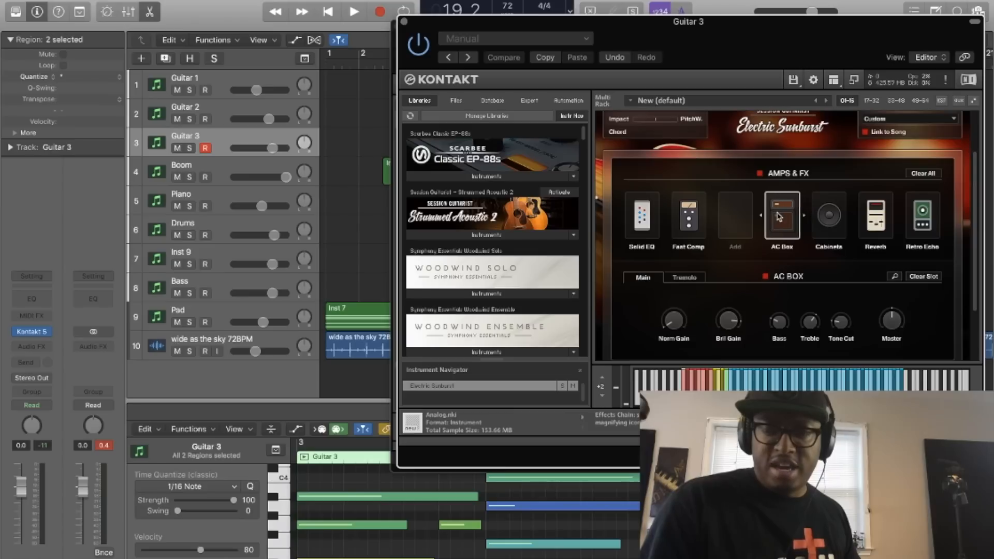
{"action": "scroll", "coordinate": [691, 290], "scroll_direction": "down", "scroll_amount": 3}
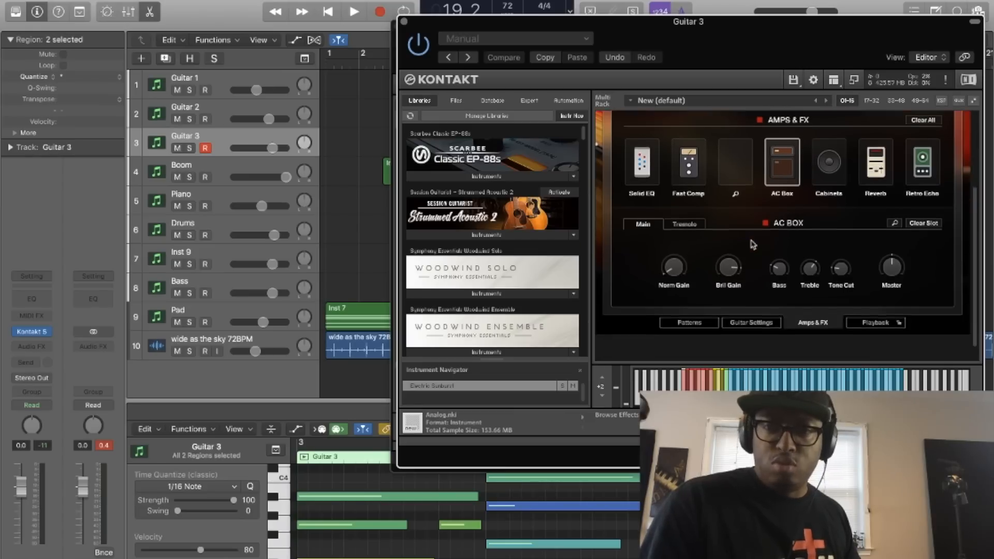
{"action": "left_click", "coordinate": [690, 317]}
{"action": "scroll", "coordinate": [674, 265], "scroll_direction": "up", "scroll_amount": 3}
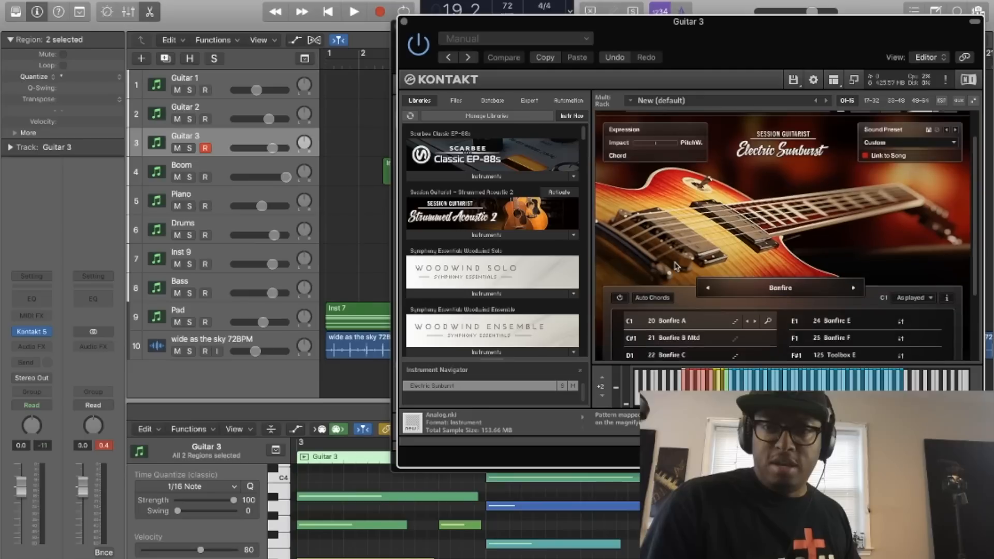
- Close the Guitar 3 instrument and view Guitar 1's Electric Sunburst instrument with its track selected, closing it when finished
{"action": "scroll", "coordinate": [674, 266], "scroll_direction": "down", "scroll_amount": 1}
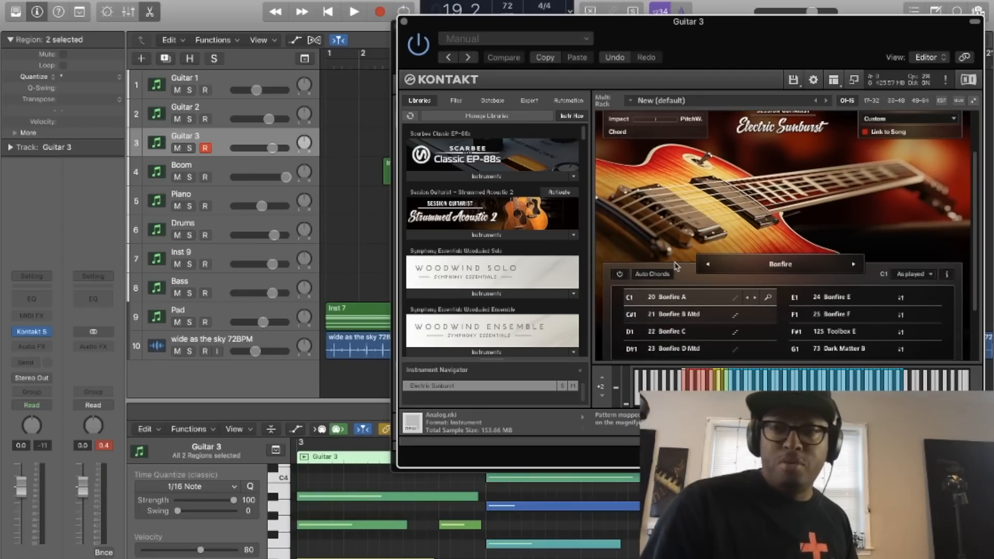
{"action": "left_click", "coordinate": [403, 22]}
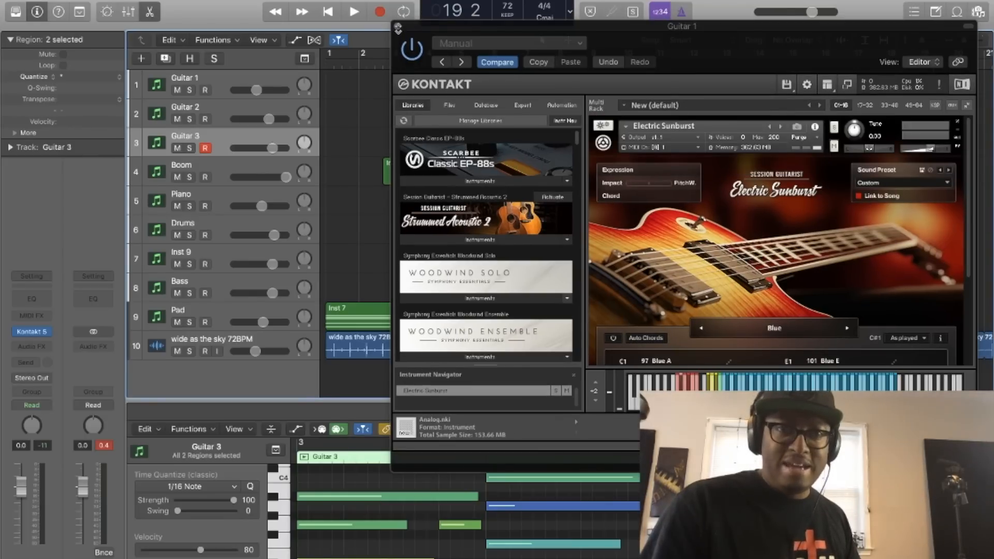
{"action": "left_click_drag", "start_coordinate": [451, 28], "coordinate": [464, 257]}
{"action": "left_click", "coordinate": [414, 91]}
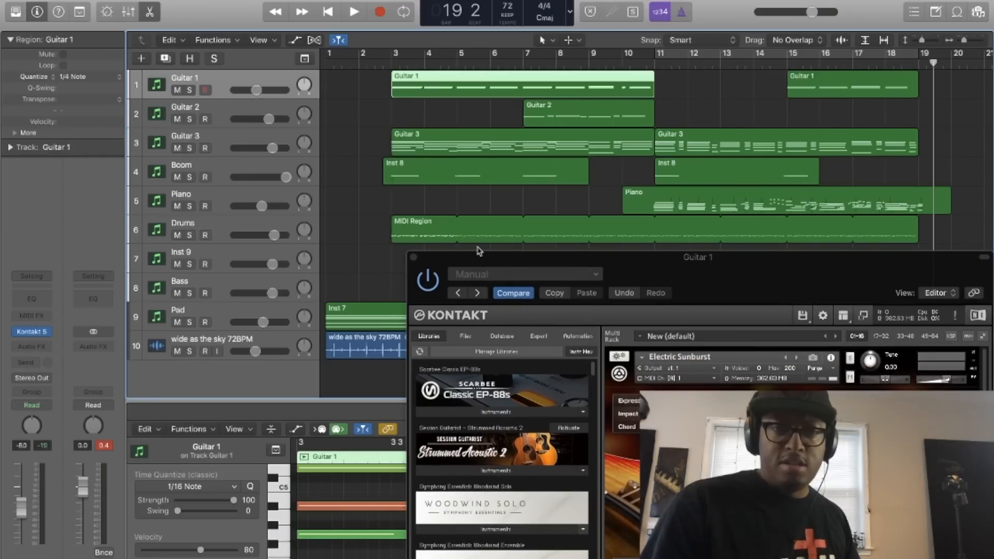
{"action": "left_click_drag", "start_coordinate": [476, 262], "coordinate": [407, 60]}
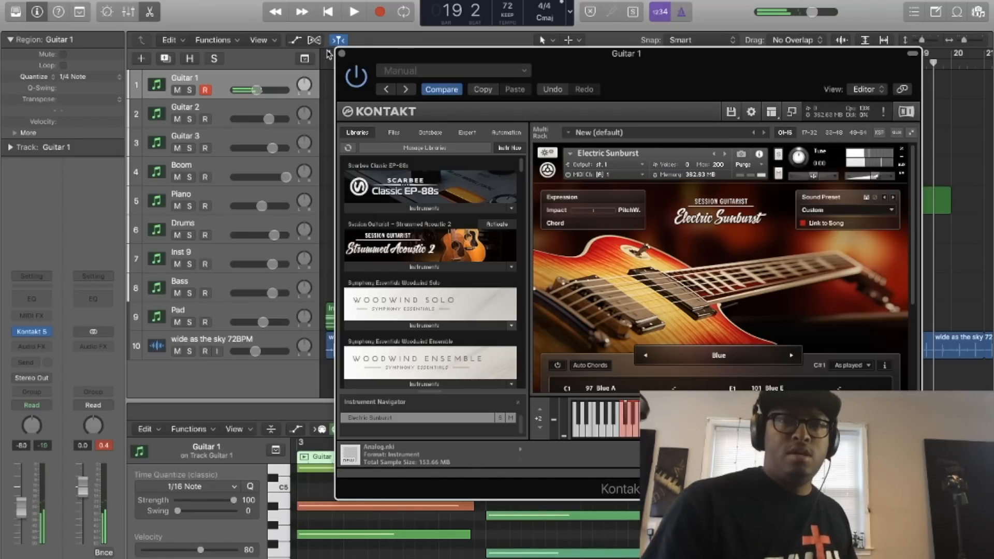
{"action": "left_click", "coordinate": [341, 53]}
- Play Guitar 1 and Guitar 3 soloed together from bar 3, clearing both solos once playback is stopped
{"action": "left_click", "coordinate": [388, 63]}
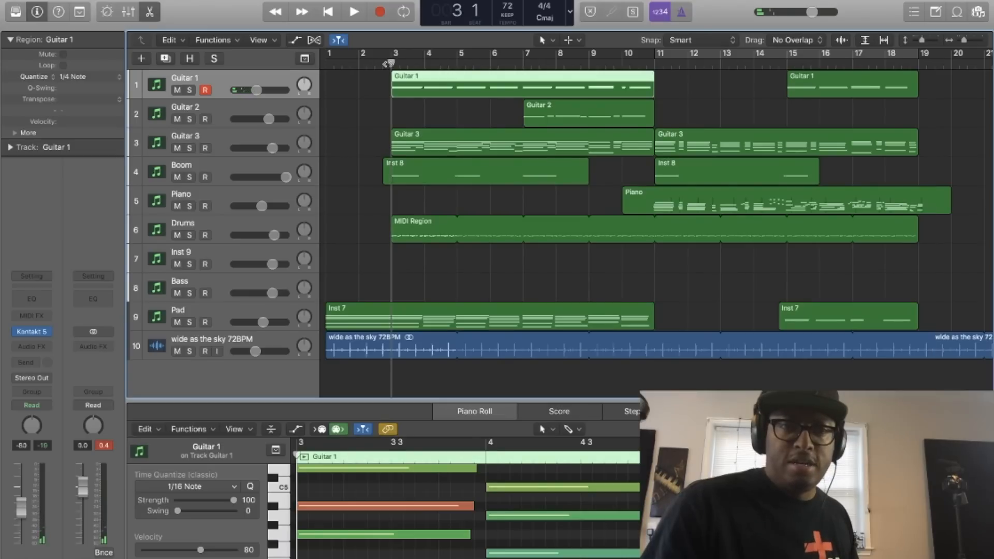
{"action": "left_click", "coordinate": [189, 91]}
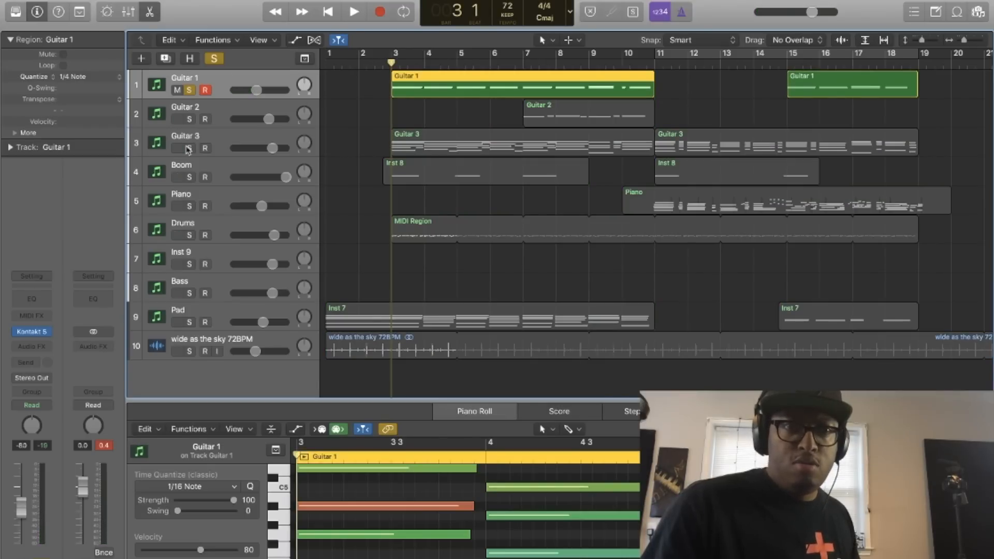
{"action": "left_click", "coordinate": [188, 148]}
{"action": "key", "text": "space"}
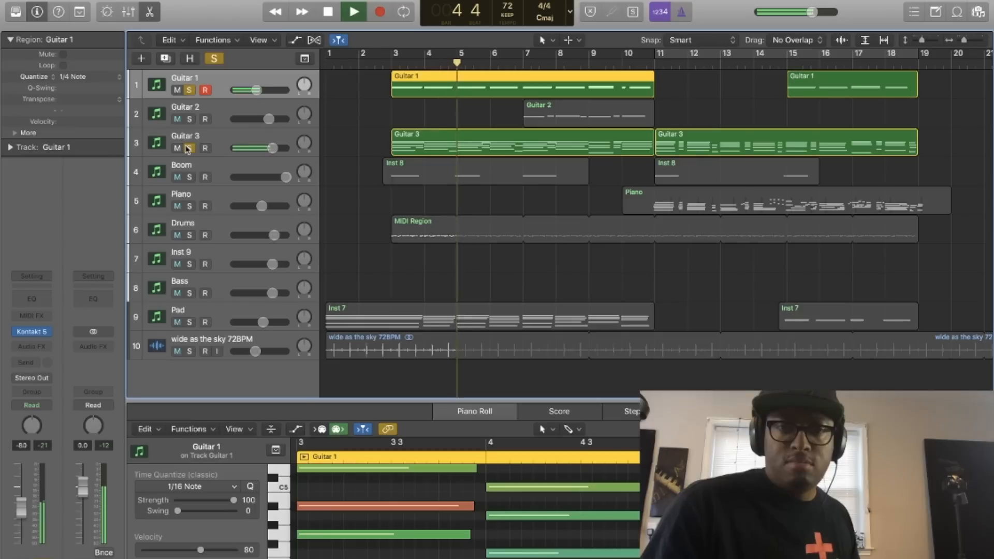
{"action": "key", "text": "space"}
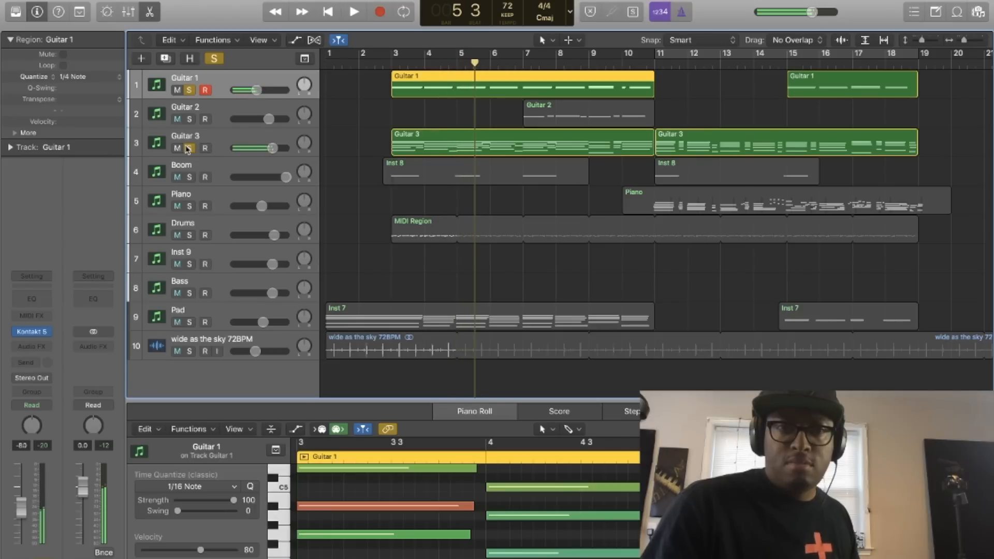
{"action": "left_click", "coordinate": [187, 149]}
{"action": "left_click", "coordinate": [188, 90]}
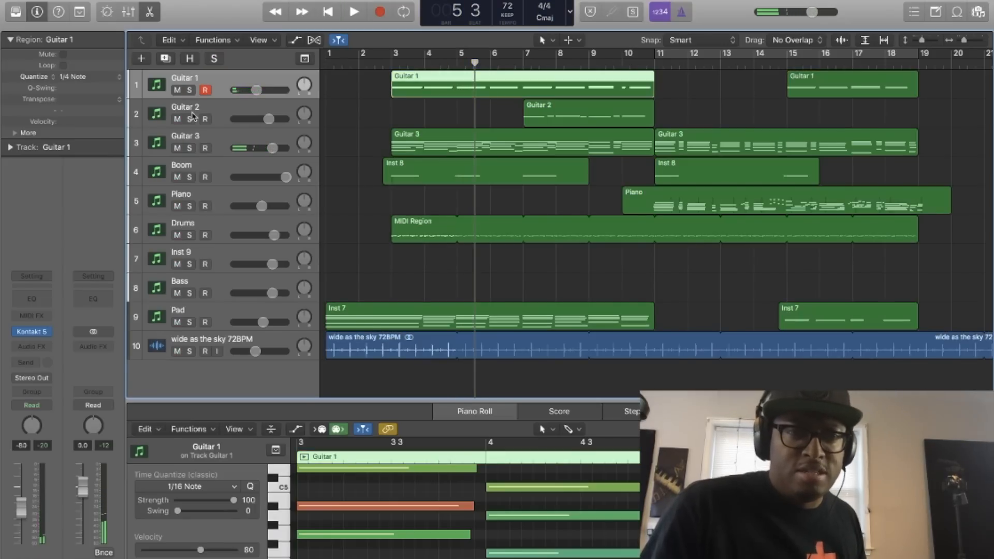
- Select the Guitar 2 track, toggle its solo on and off, and open its Kontakt instrument below the guitar regions
{"action": "left_click", "coordinate": [236, 111]}
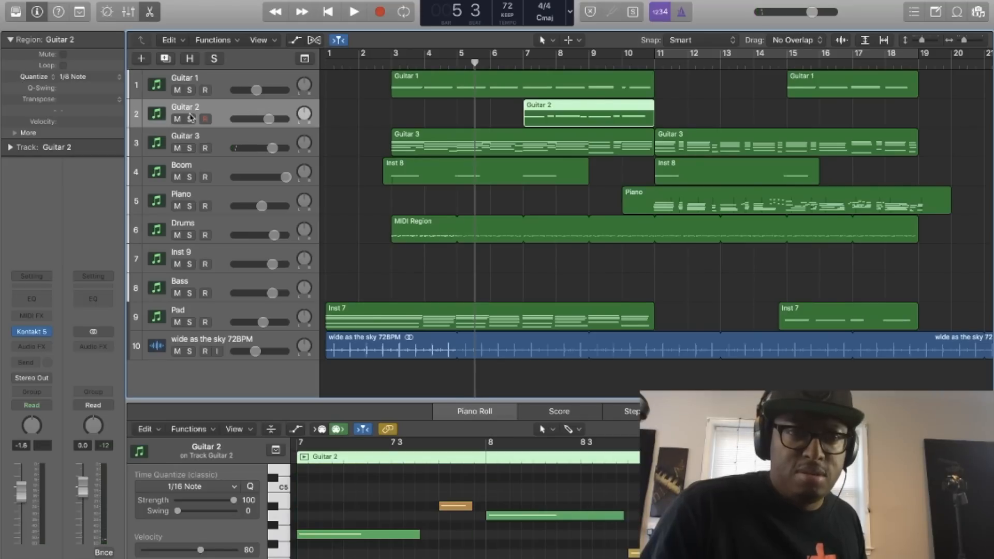
{"action": "left_click", "coordinate": [190, 119]}
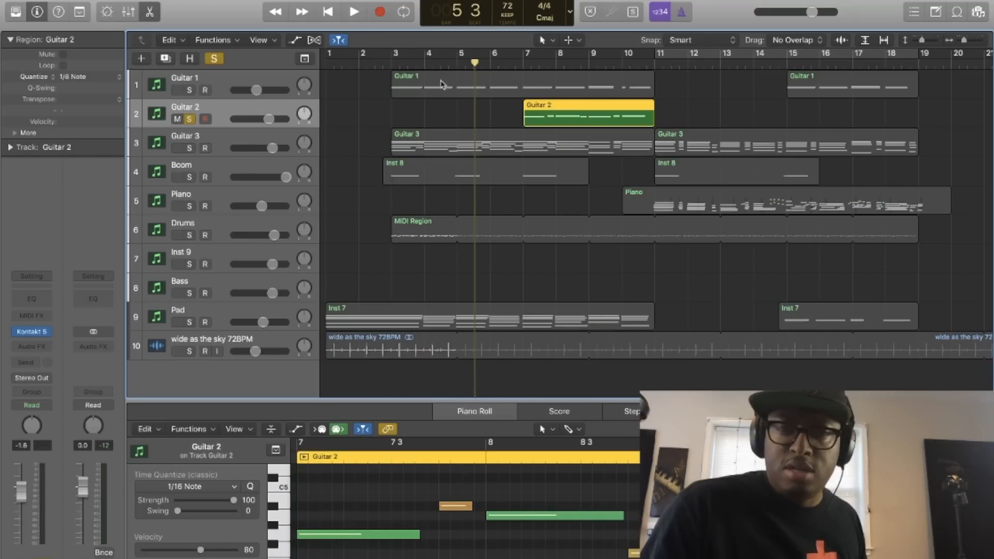
{"action": "left_click", "coordinate": [189, 119]}
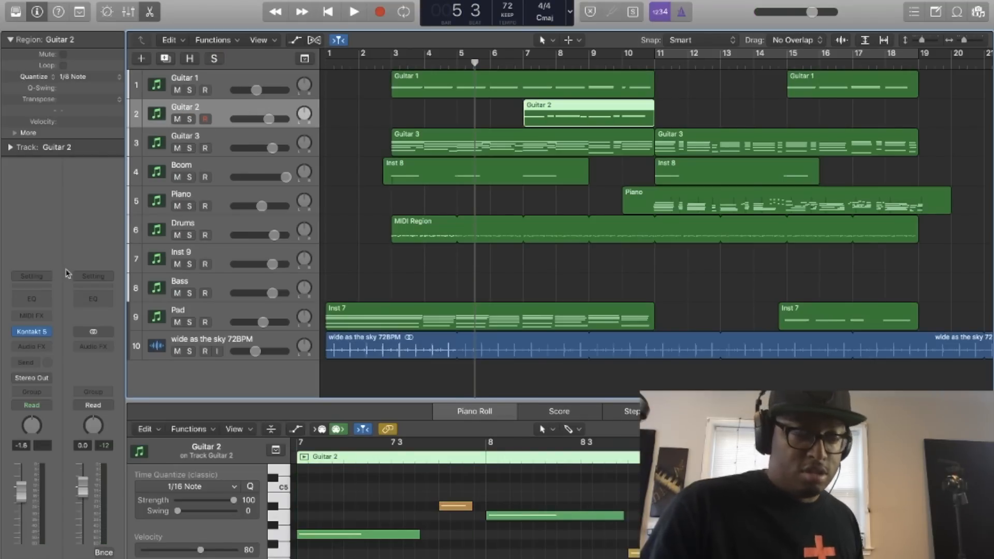
{"action": "left_click", "coordinate": [33, 332]}
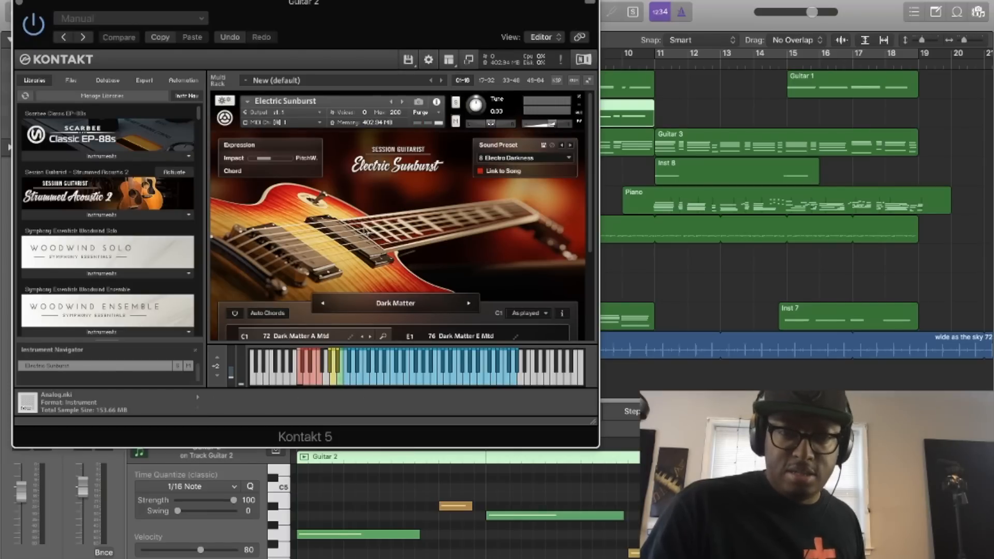
{"action": "left_click_drag", "start_coordinate": [395, 15], "coordinate": [607, 168]}
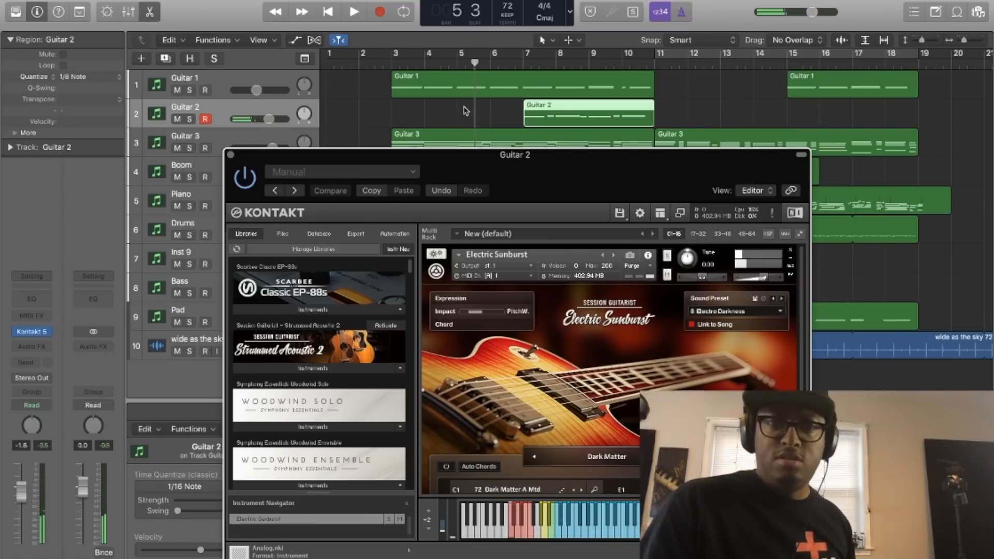
- Solo Guitar 1, Guitar 2 and Guitar 3 and play them together from bar 6, beat 3, to about bar 10
{"action": "left_click", "coordinate": [190, 148]}
{"action": "left_click", "coordinate": [190, 119]}
{"action": "left_click", "coordinate": [190, 90]}
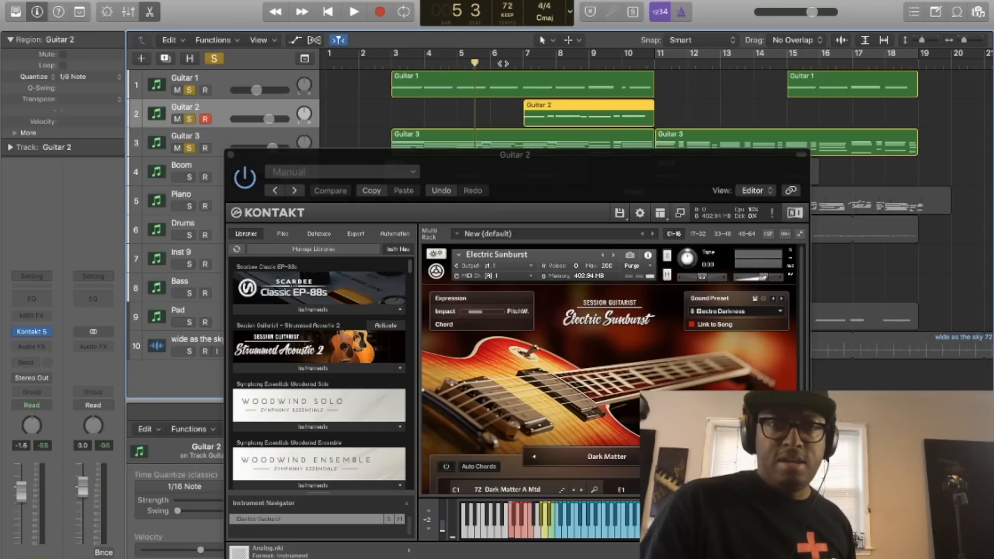
{"action": "left_click", "coordinate": [505, 64]}
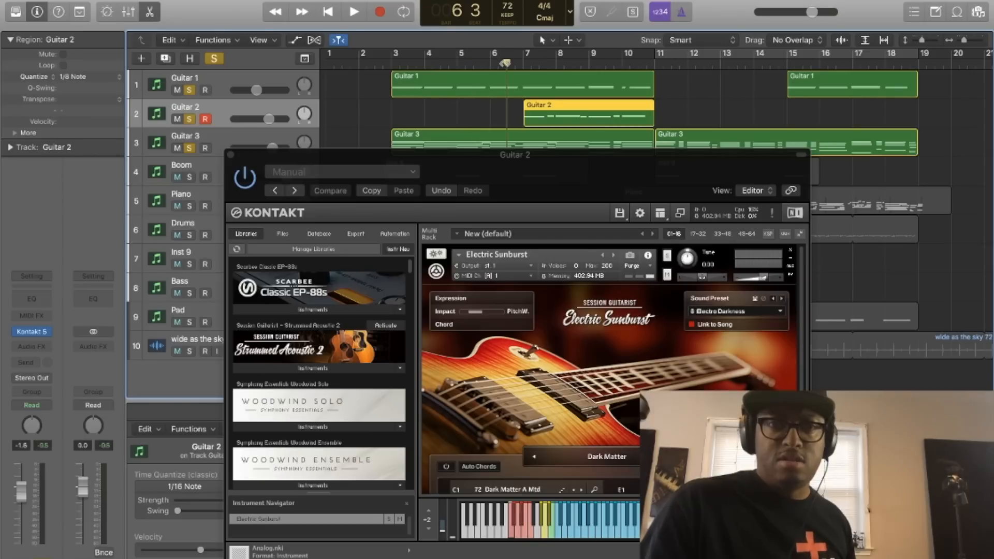
{"action": "key", "text": "space"}
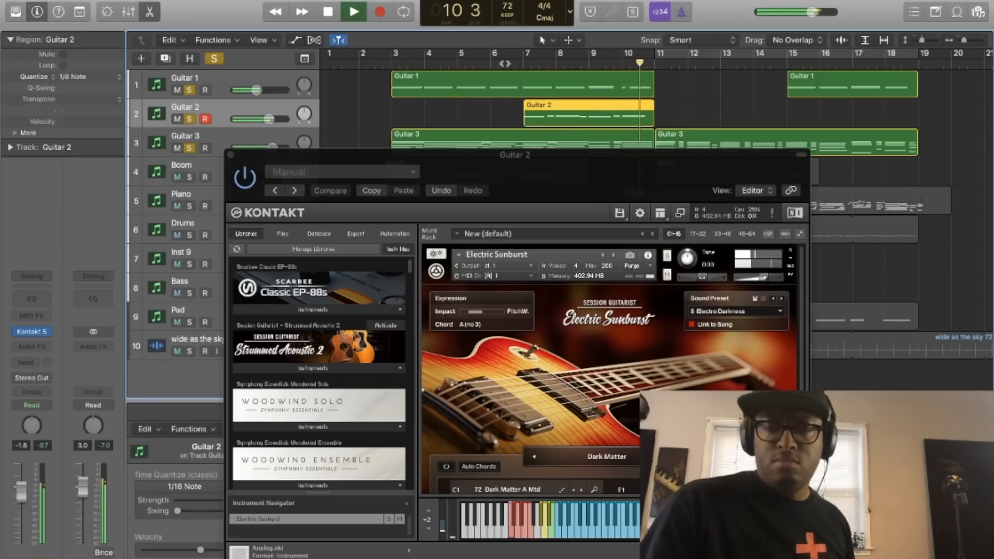
{"action": "key", "text": "space"}
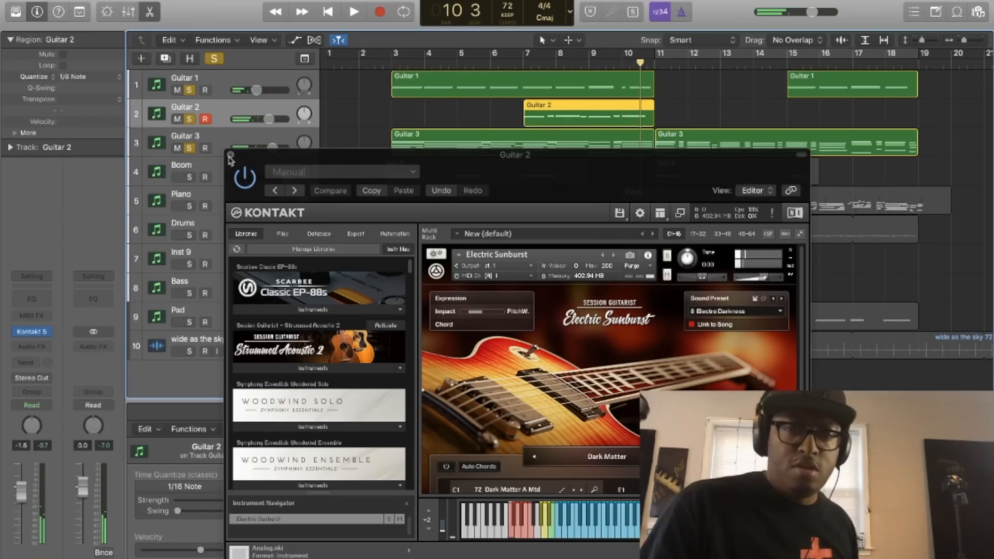
- Close the Guitar 2 instrument and clear the solos on all three guitar tracks
{"action": "left_click", "coordinate": [229, 154]}
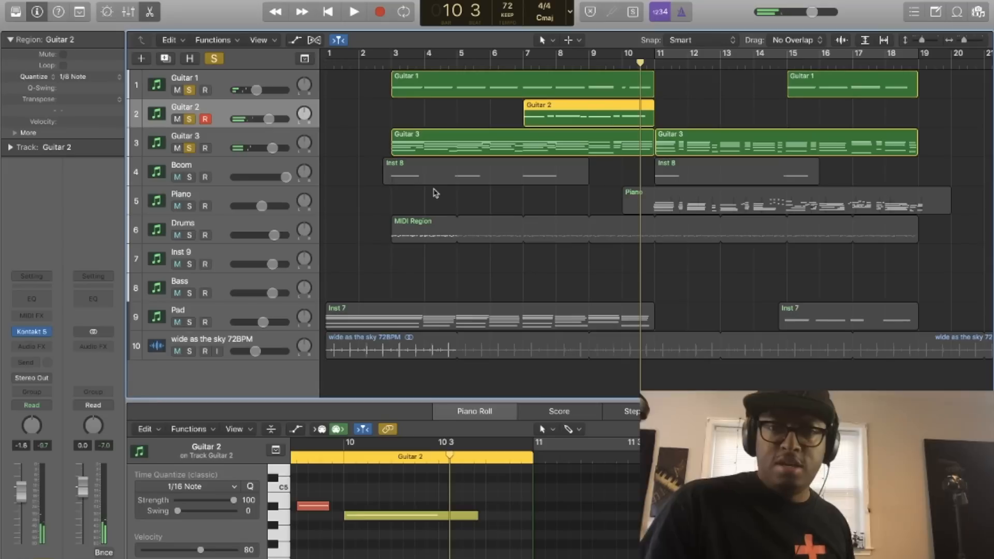
{"action": "left_click", "coordinate": [190, 148]}
{"action": "left_click", "coordinate": [188, 119]}
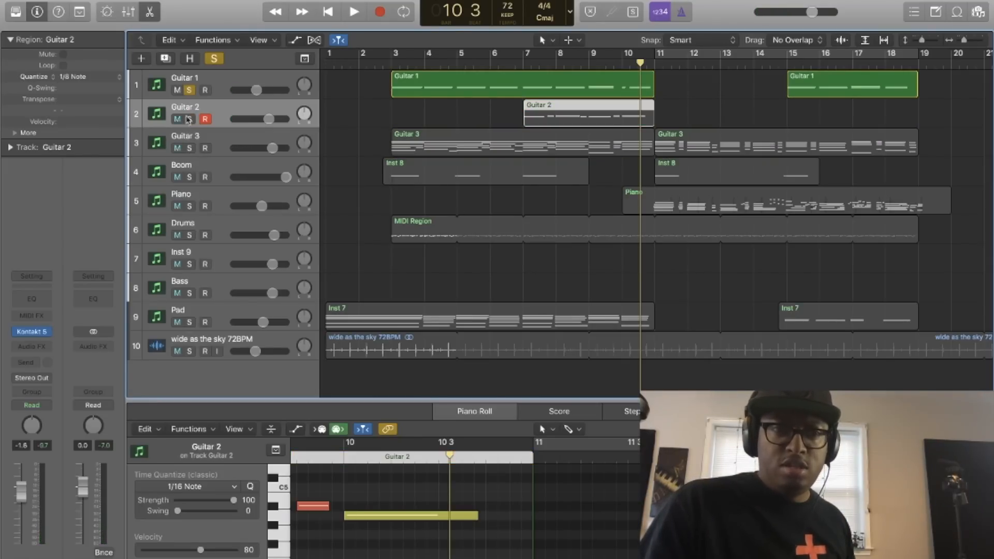
{"action": "left_click", "coordinate": [188, 90]}
- Reopen Guitar 2's Kontakt instrument and show its full Dark Matter pattern list
{"action": "mouse_move", "coordinate": [32, 333]}
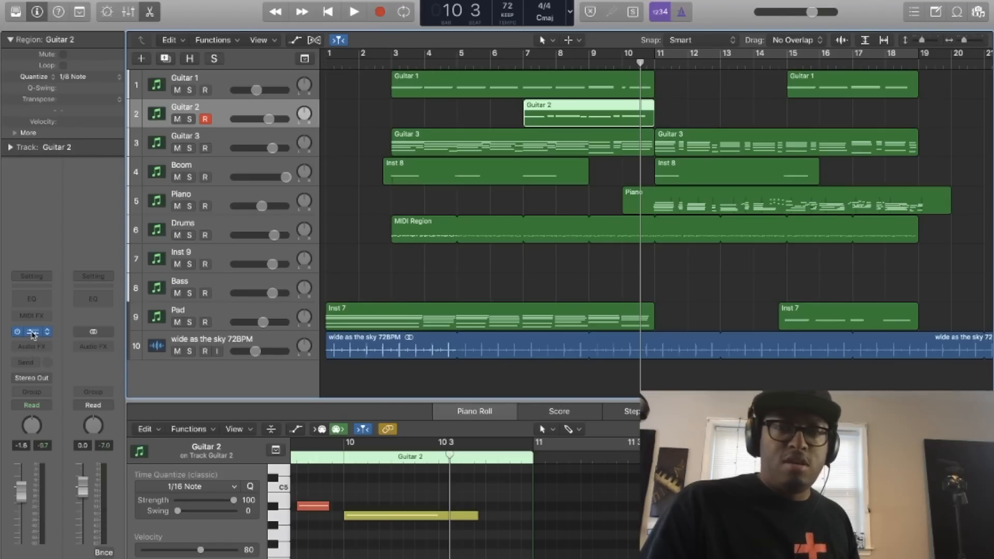
{"action": "left_click", "coordinate": [32, 332]}
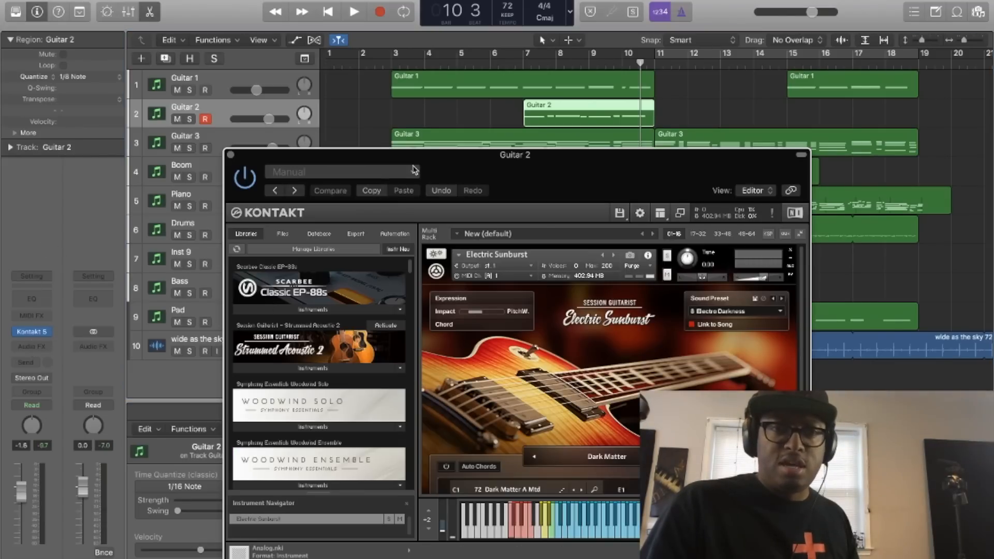
{"action": "left_click_drag", "start_coordinate": [448, 163], "coordinate": [389, 16]}
{"action": "scroll", "coordinate": [468, 205], "scroll_direction": "down", "scroll_amount": 5}
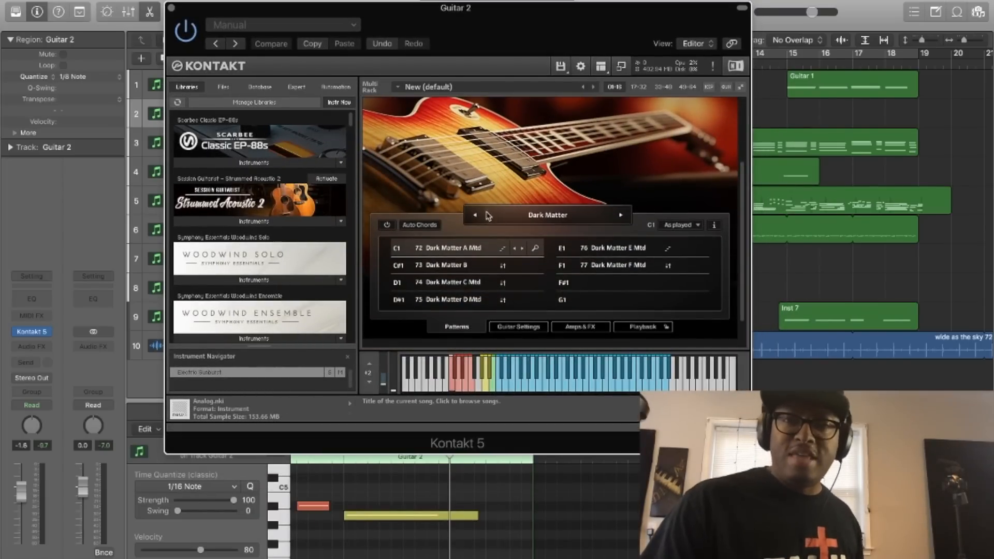
- Step back through the Electric Sunburst songs from Dark Matter to Rock School, and select the Rock School B pattern
{"action": "left_click", "coordinate": [477, 217]}
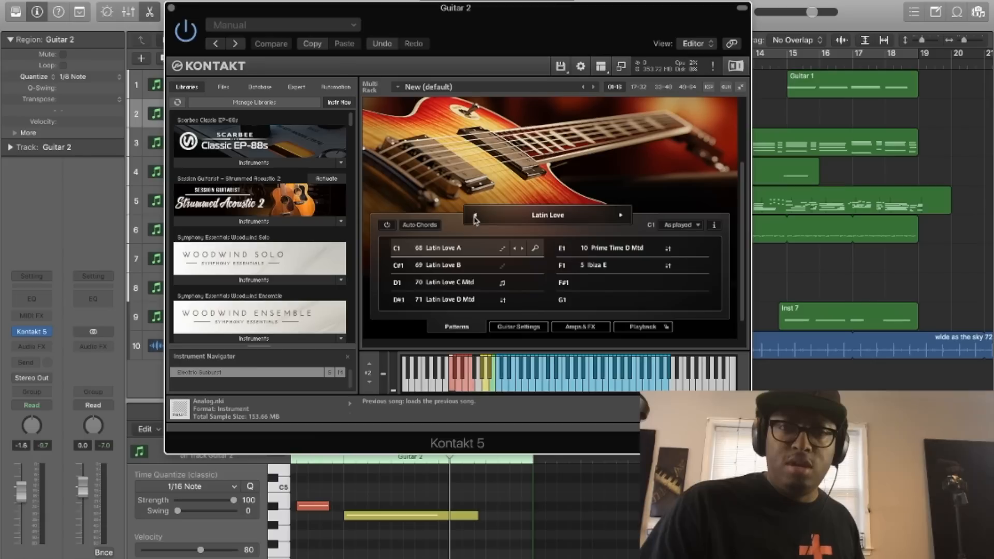
{"action": "left_click", "coordinate": [474, 217]}
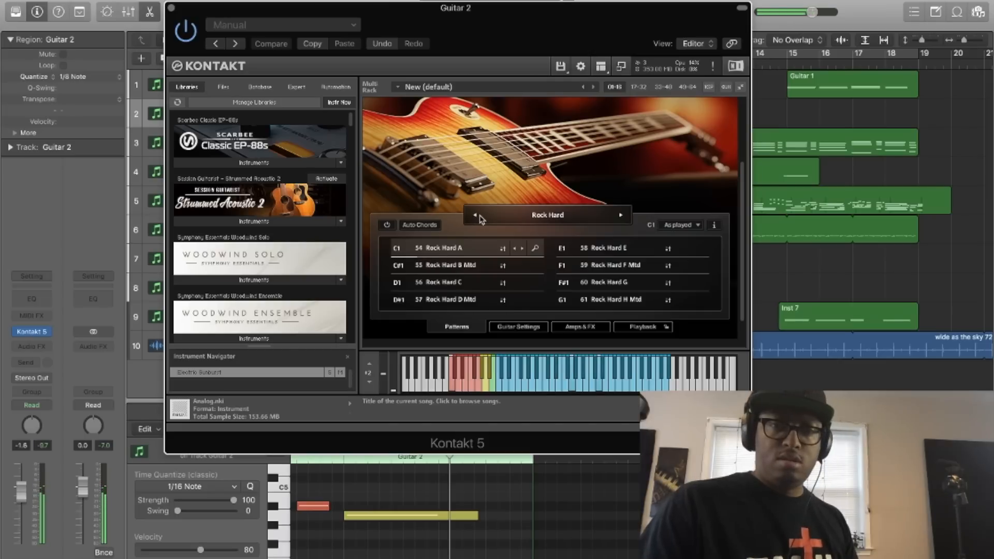
{"action": "left_click", "coordinate": [475, 216]}
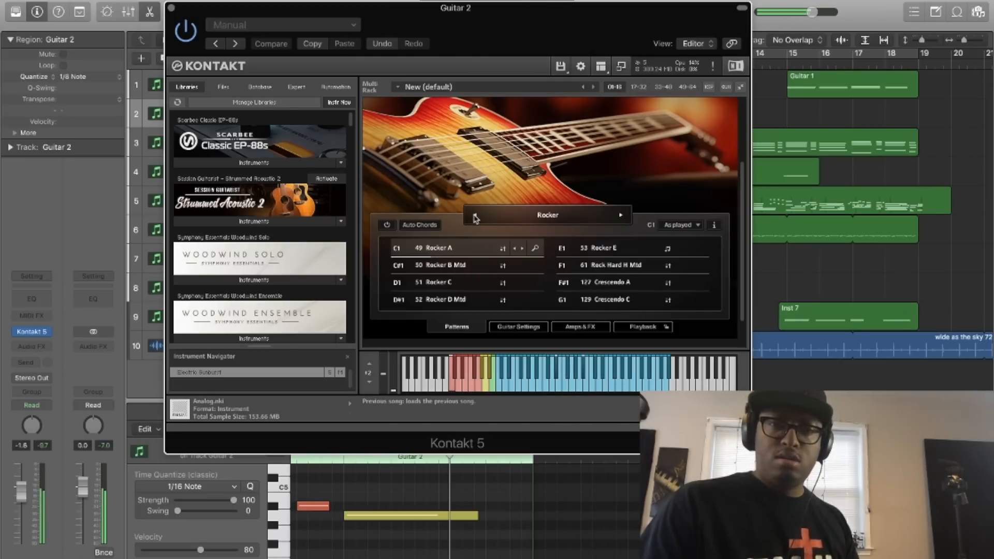
{"action": "left_click", "coordinate": [475, 217]}
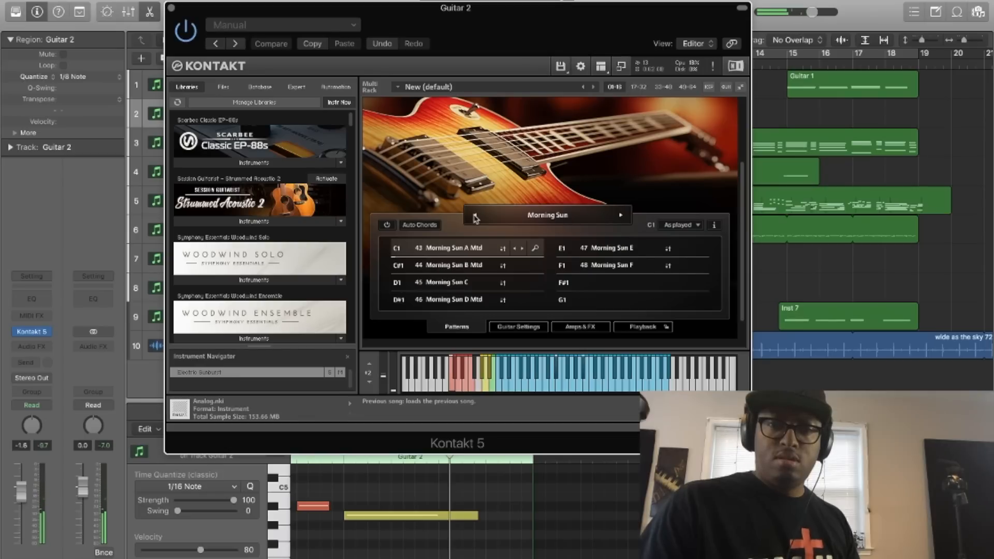
{"action": "left_click", "coordinate": [475, 216]}
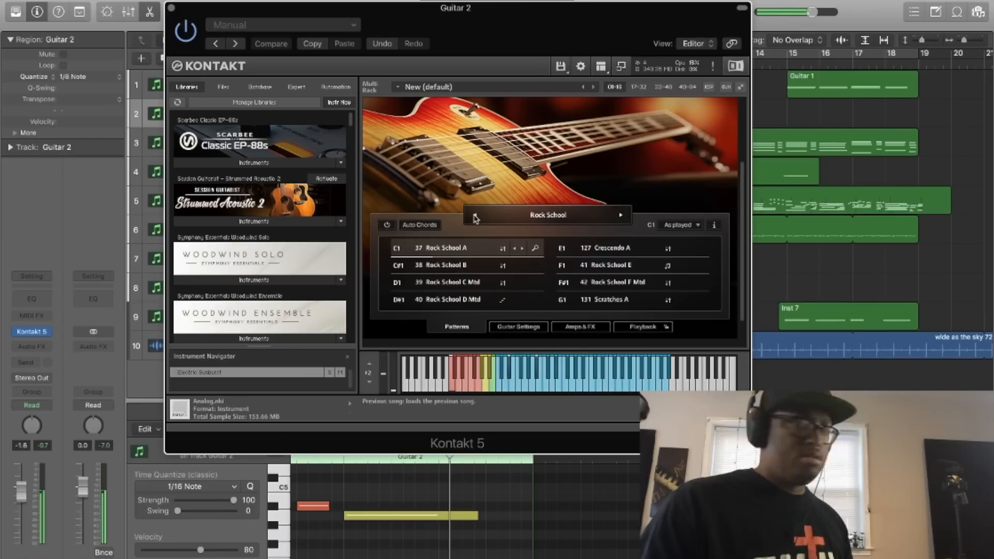
{"action": "left_click", "coordinate": [465, 265]}
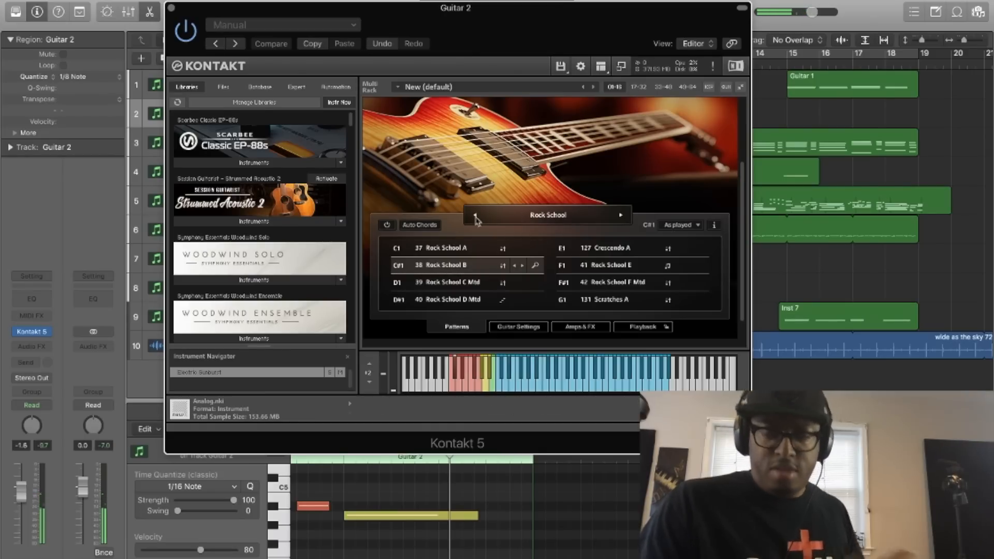
- Open the pattern browser for the C#1 slot and record a steady tapped rhythm as the rhythm search
{"action": "left_click", "coordinate": [535, 265]}
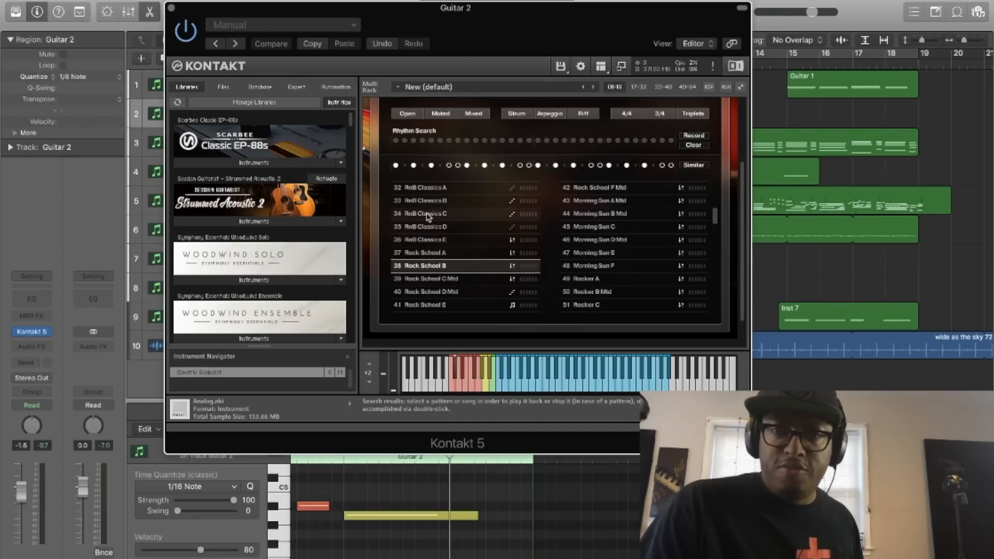
{"action": "left_click", "coordinate": [693, 136]}
{"action": "left_click", "coordinate": [691, 136]}
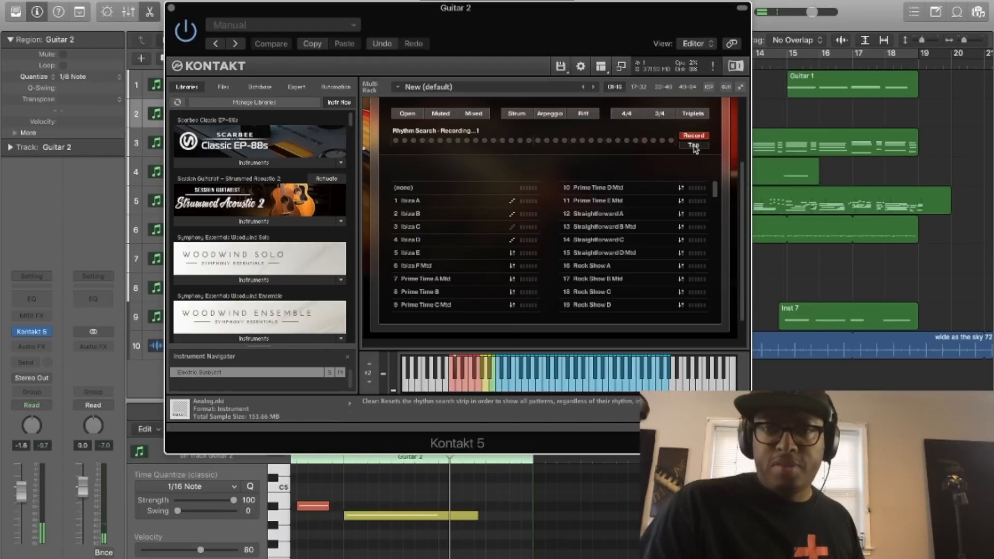
{"action": "left_click", "coordinate": [695, 147]}
{"action": "left_click", "coordinate": [695, 147]}
{"action": "left_click", "coordinate": [694, 147]}
{"action": "left_click", "coordinate": [694, 147]}
{"action": "left_click", "coordinate": [694, 147]}
{"action": "left_click", "coordinate": [694, 147]}
{"action": "left_click", "coordinate": [695, 147]}
{"action": "left_click", "coordinate": [694, 147]}
{"action": "left_click", "coordinate": [695, 147]}
{"action": "left_click", "coordinate": [694, 147]}
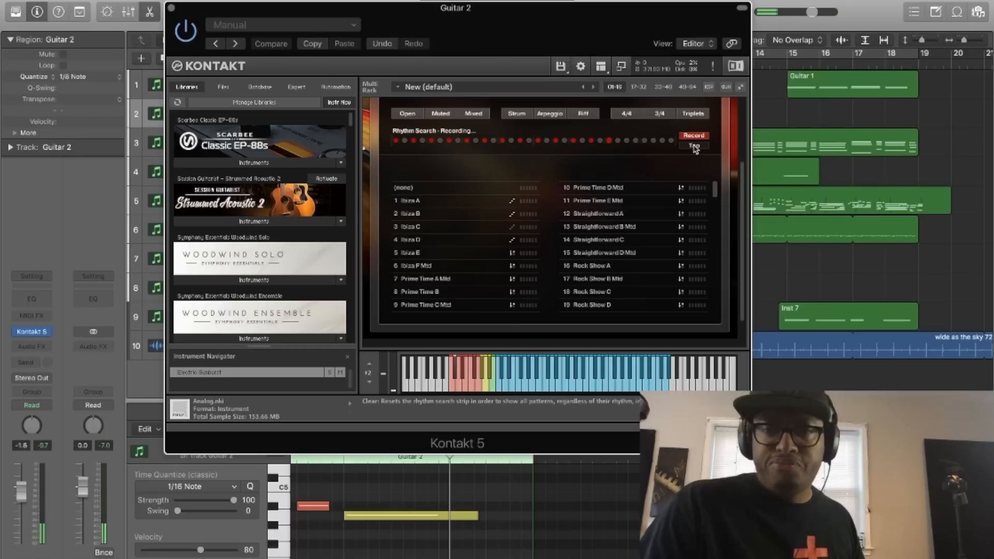
{"action": "left_click", "coordinate": [695, 147]}
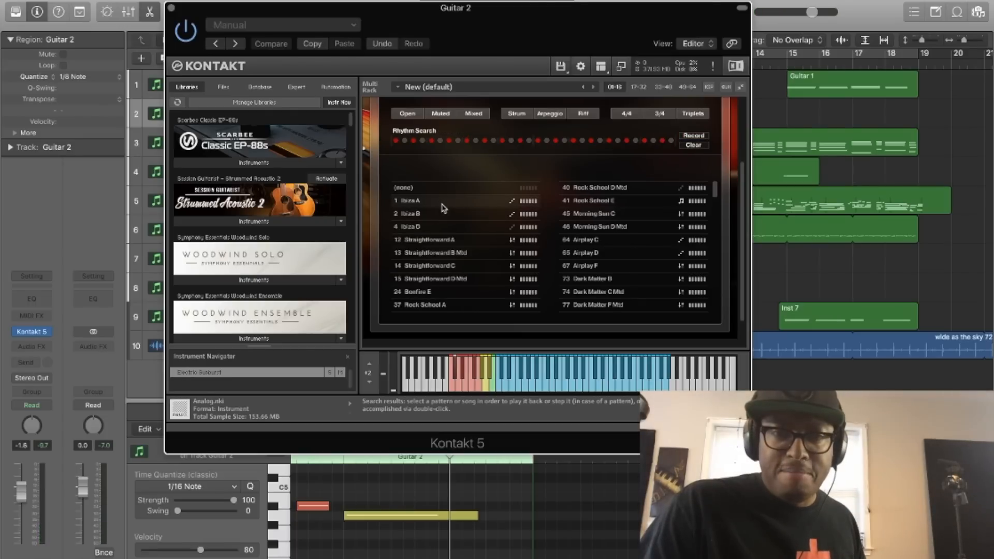
- Audition the Straightforward A pattern from the search results and load it into the C#1 slot
{"action": "double_click", "coordinate": [444, 240]}
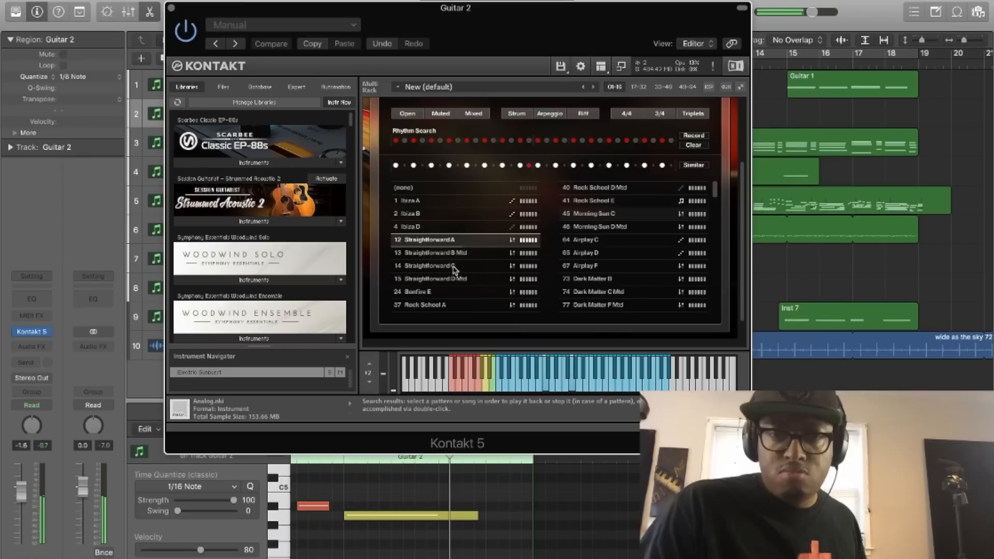
{"action": "double_click", "coordinate": [462, 241]}
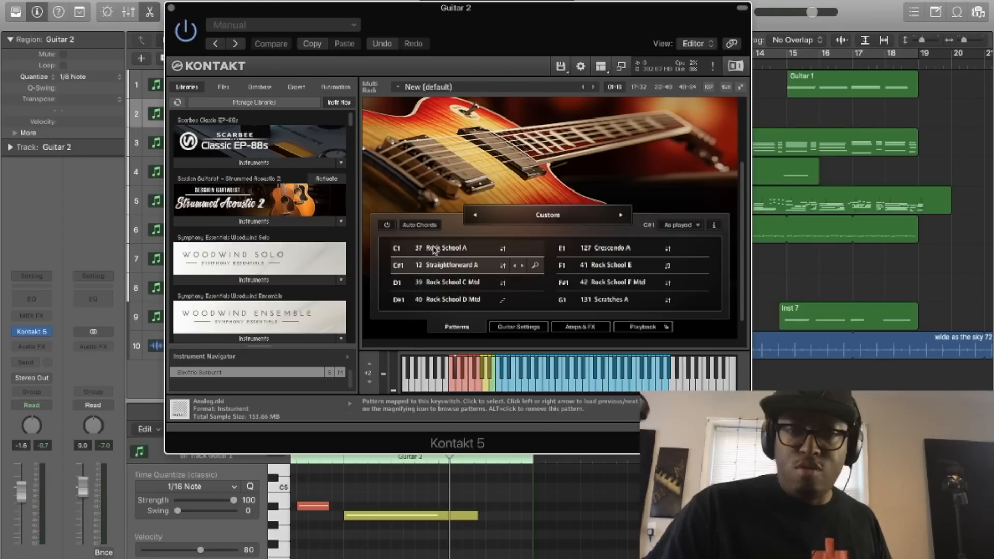
- Look over Guitar 2's customized pattern list and sound preset, and close the instrument
{"action": "scroll", "coordinate": [466, 248], "scroll_direction": "up", "scroll_amount": 4}
{"action": "scroll", "coordinate": [493, 249], "scroll_direction": "down", "scroll_amount": 5}
{"action": "scroll", "coordinate": [493, 248], "scroll_direction": "up", "scroll_amount": 3}
{"action": "scroll", "coordinate": [493, 248], "scroll_direction": "down", "scroll_amount": 1}
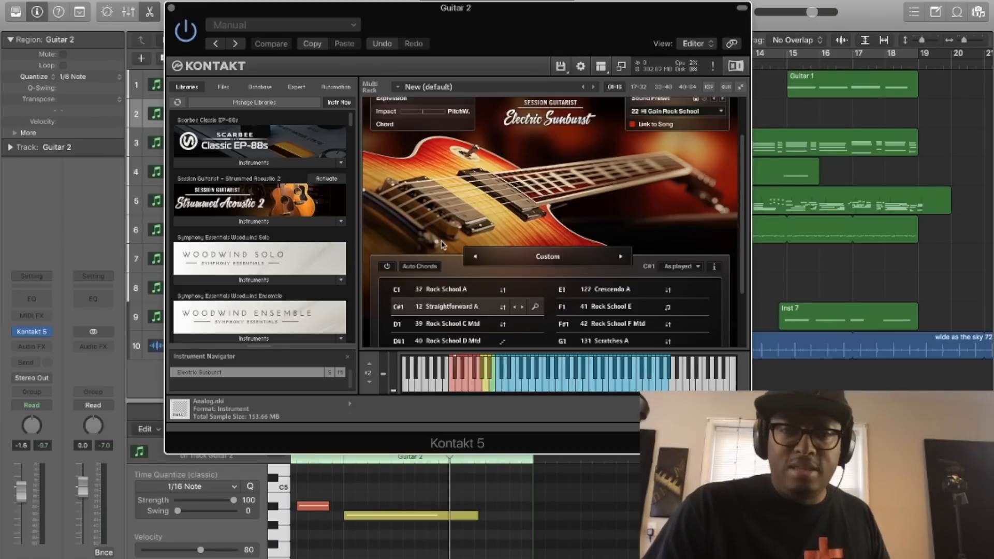
{"action": "scroll", "coordinate": [457, 289], "scroll_direction": "down", "scroll_amount": 2}
{"action": "scroll", "coordinate": [457, 290], "scroll_direction": "up", "scroll_amount": 2}
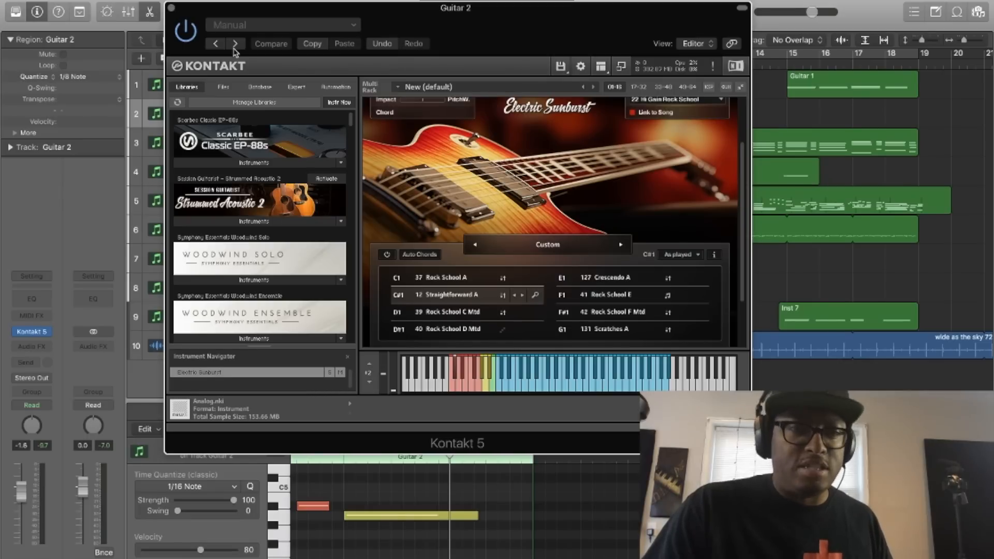
{"action": "scroll", "coordinate": [516, 271], "scroll_direction": "up", "scroll_amount": 1}
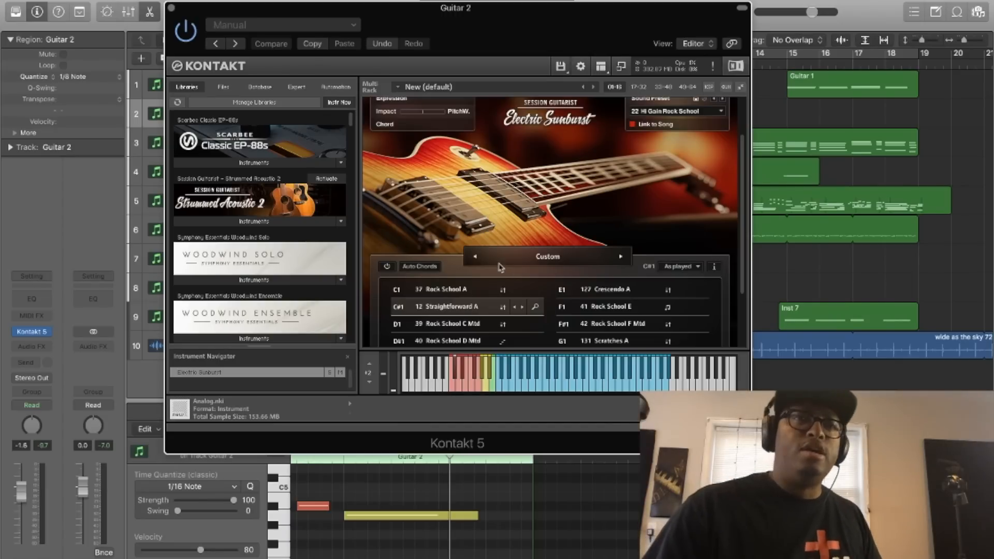
{"action": "left_click", "coordinate": [170, 9]}
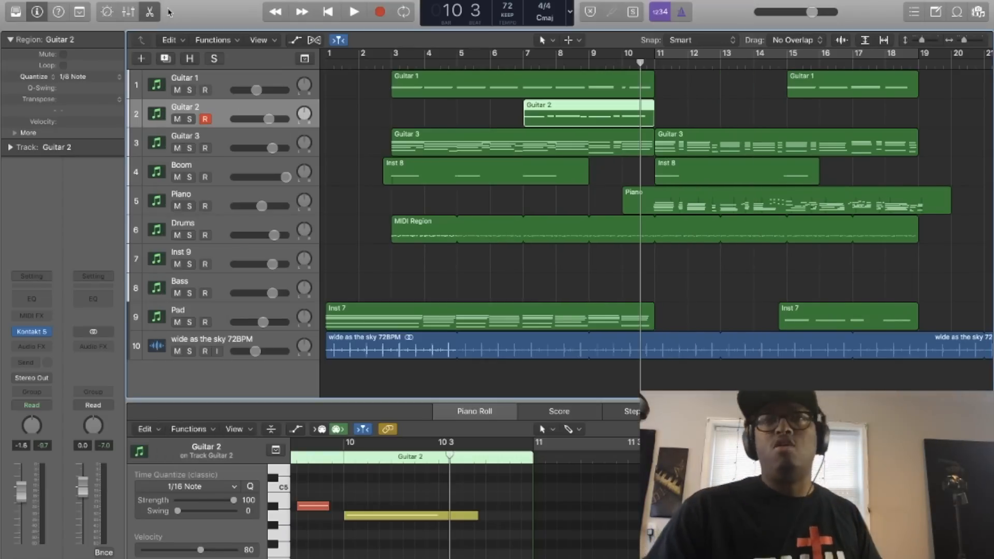